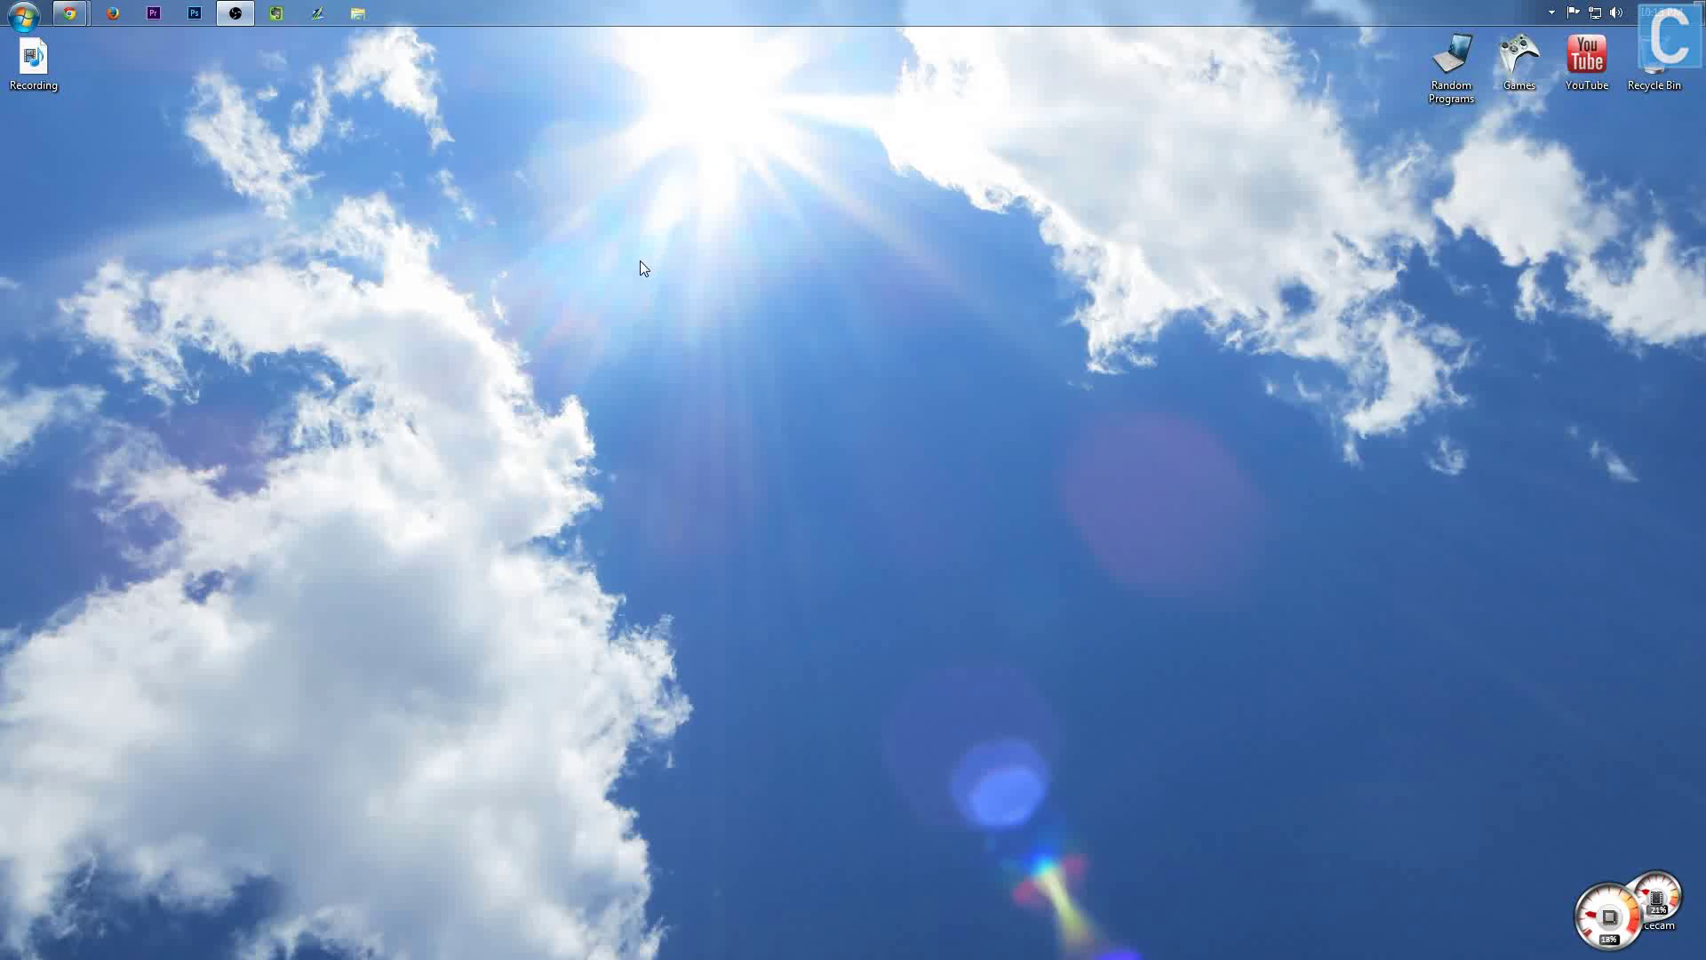
Switch to Chrome and bring up the Minecraft Forge downloads page with the Latest build in the promotions list.
mouse_move(70, 12)
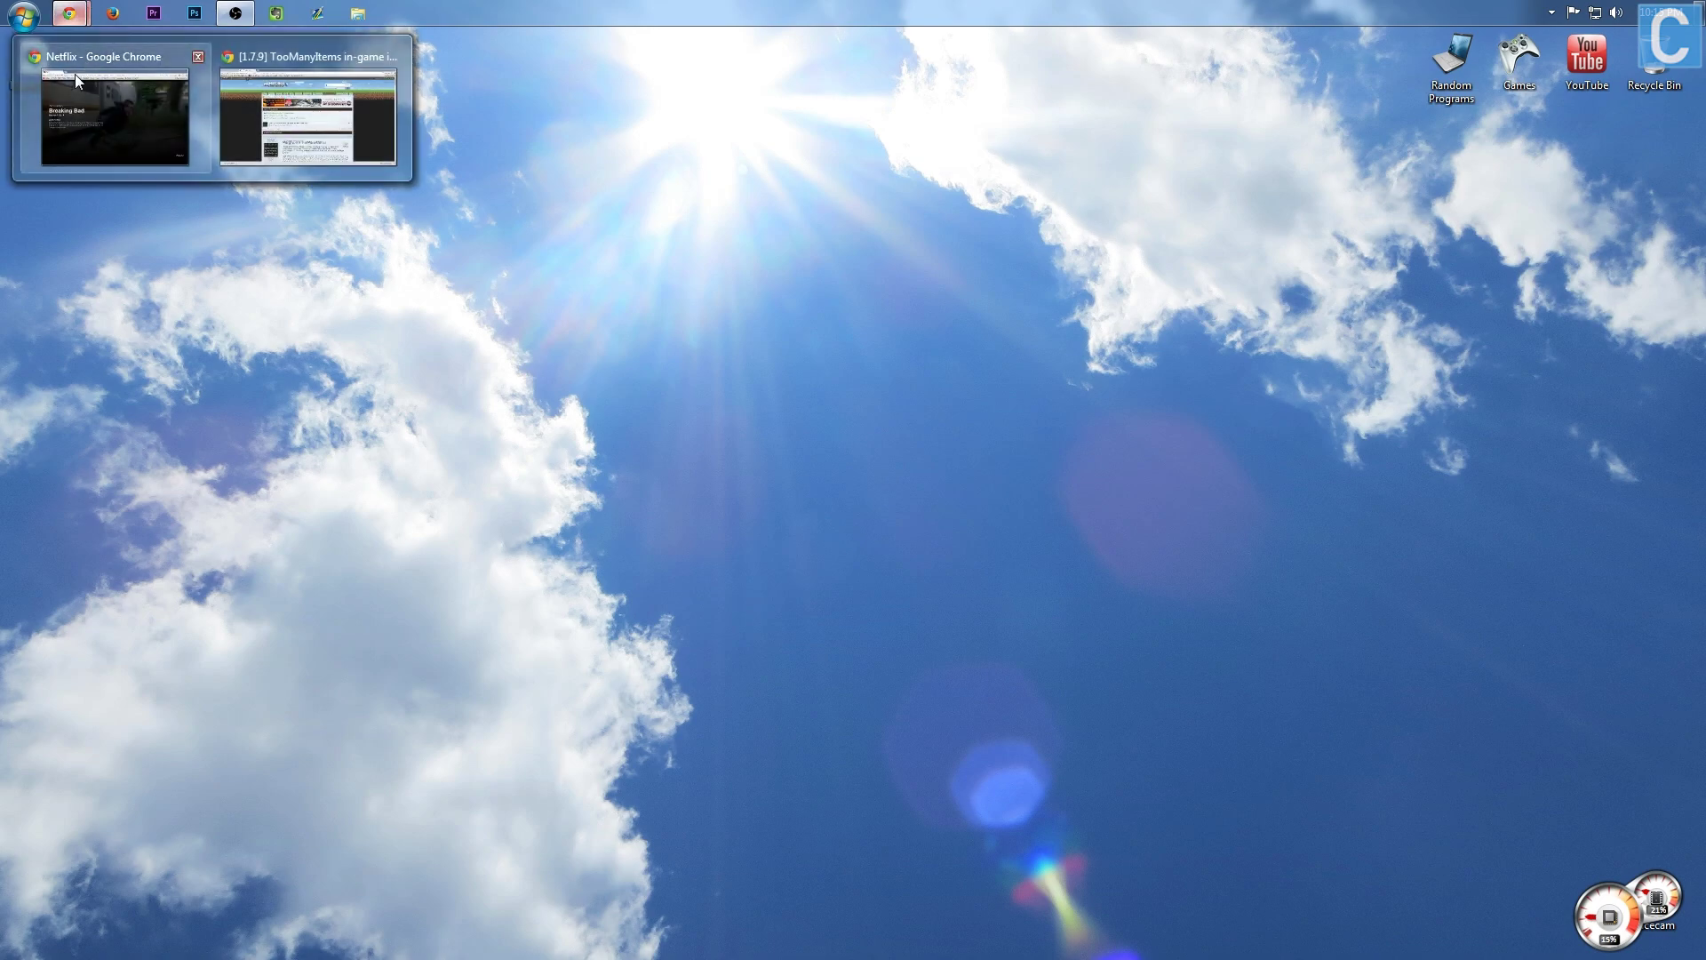
click(233, 106)
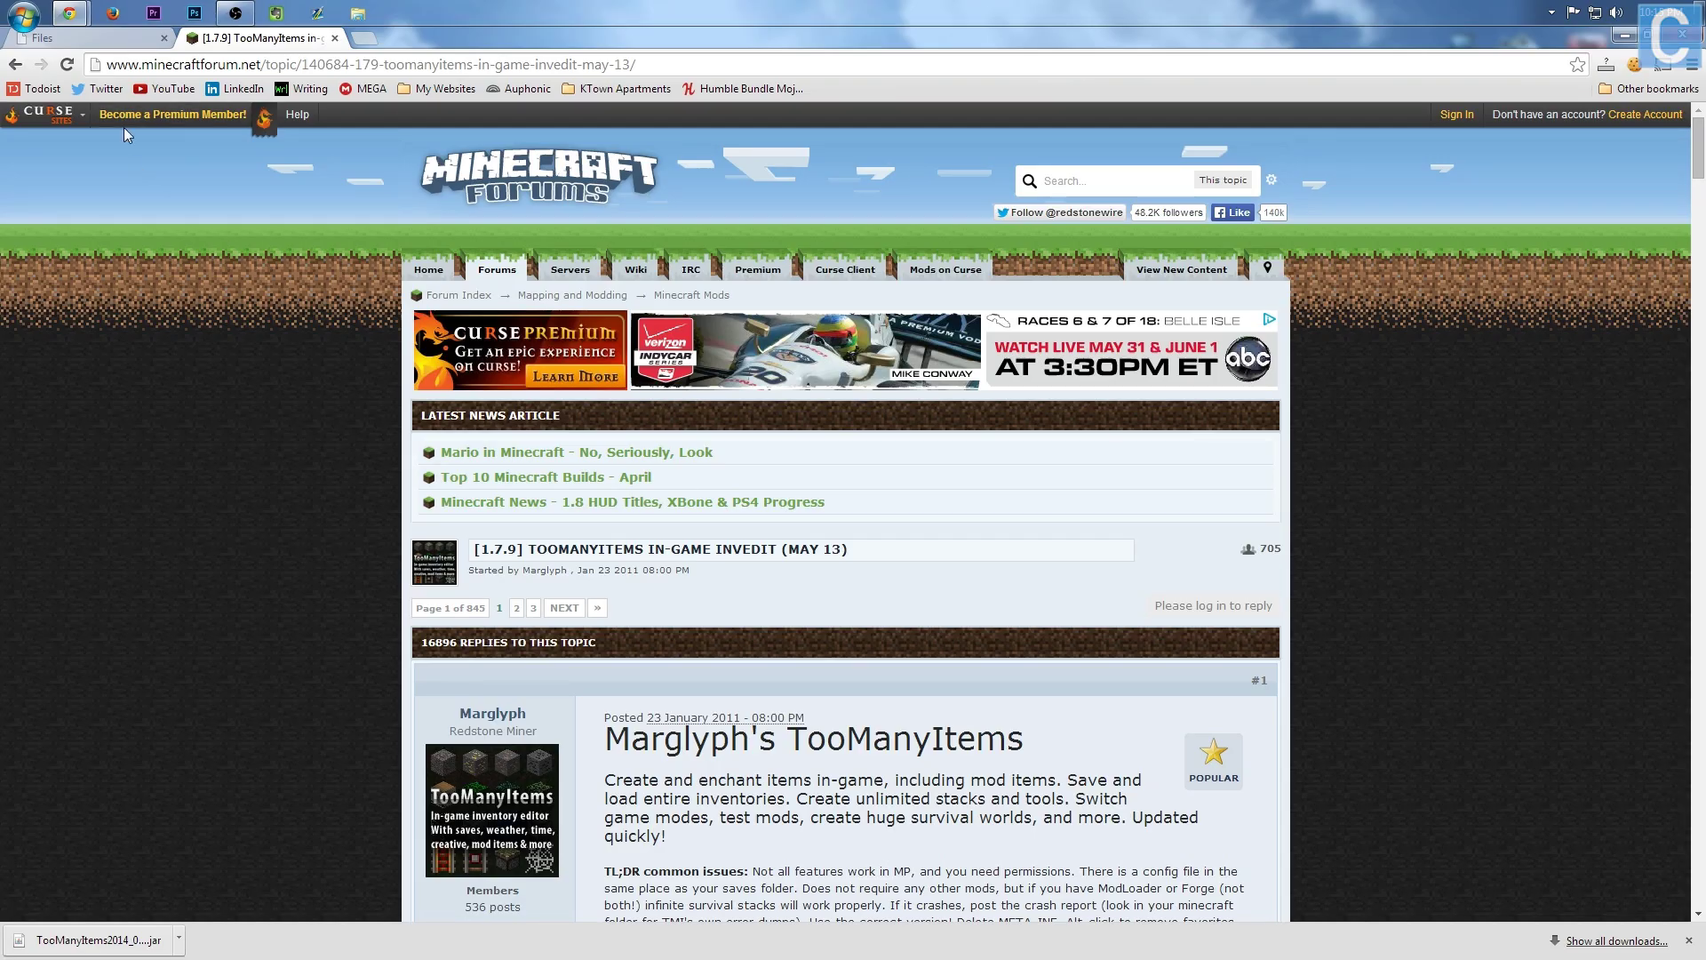
click(89, 37)
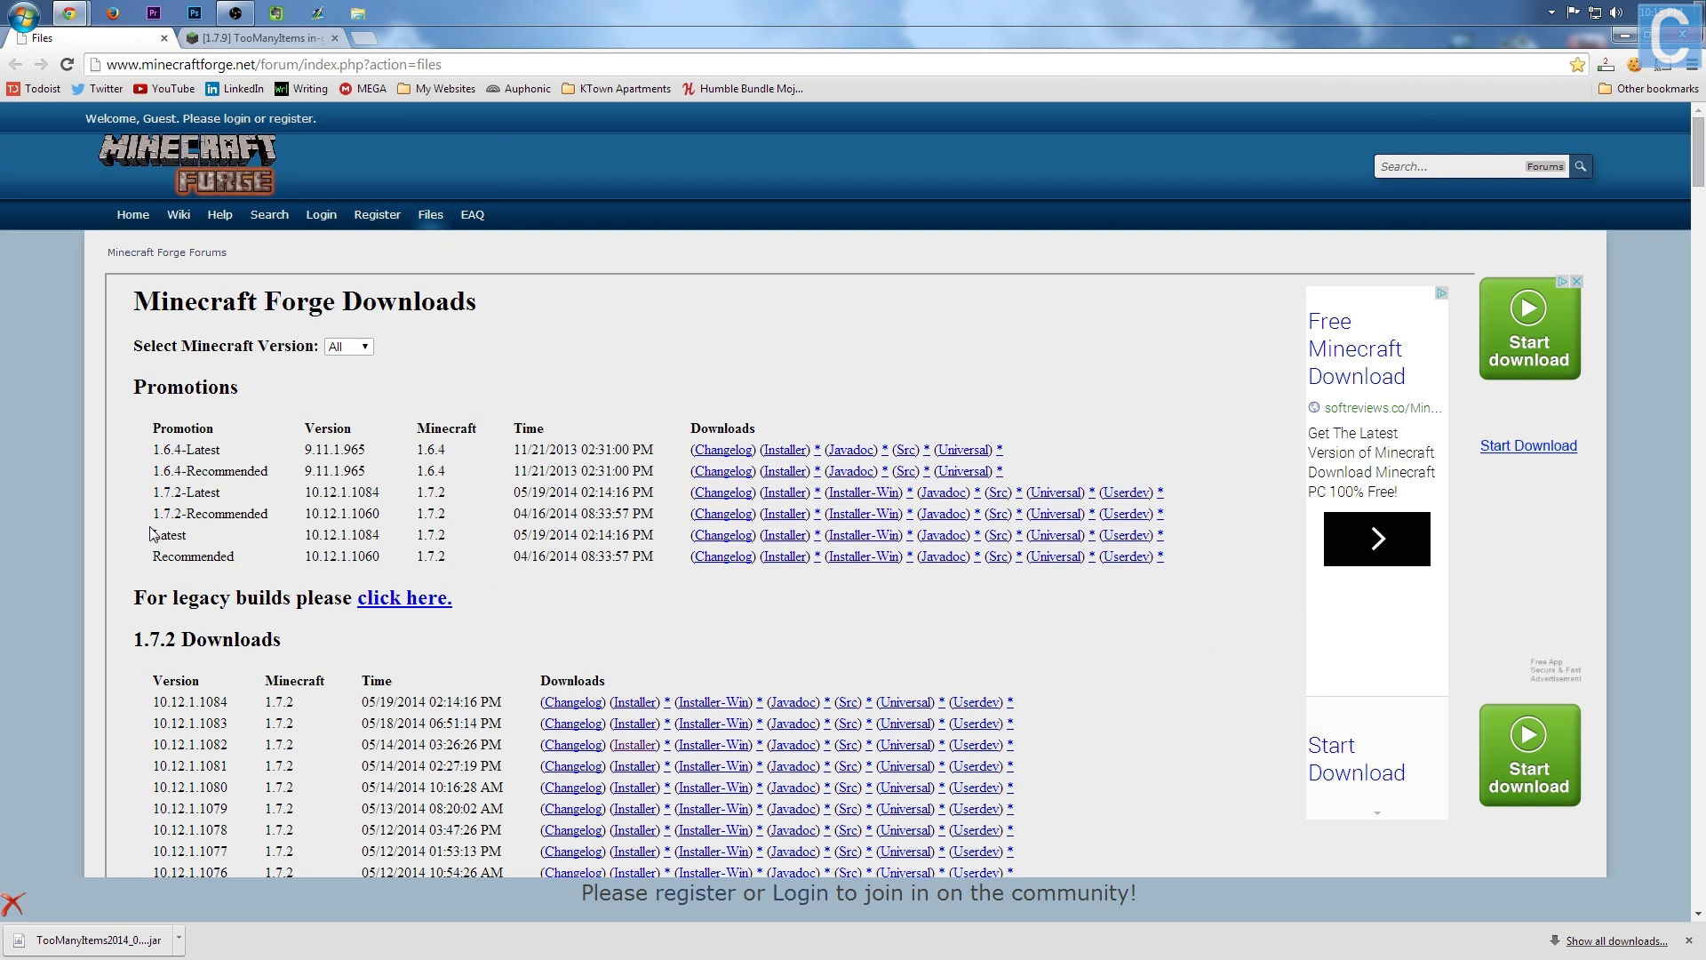
drag(151, 533, 689, 535)
click(677, 531)
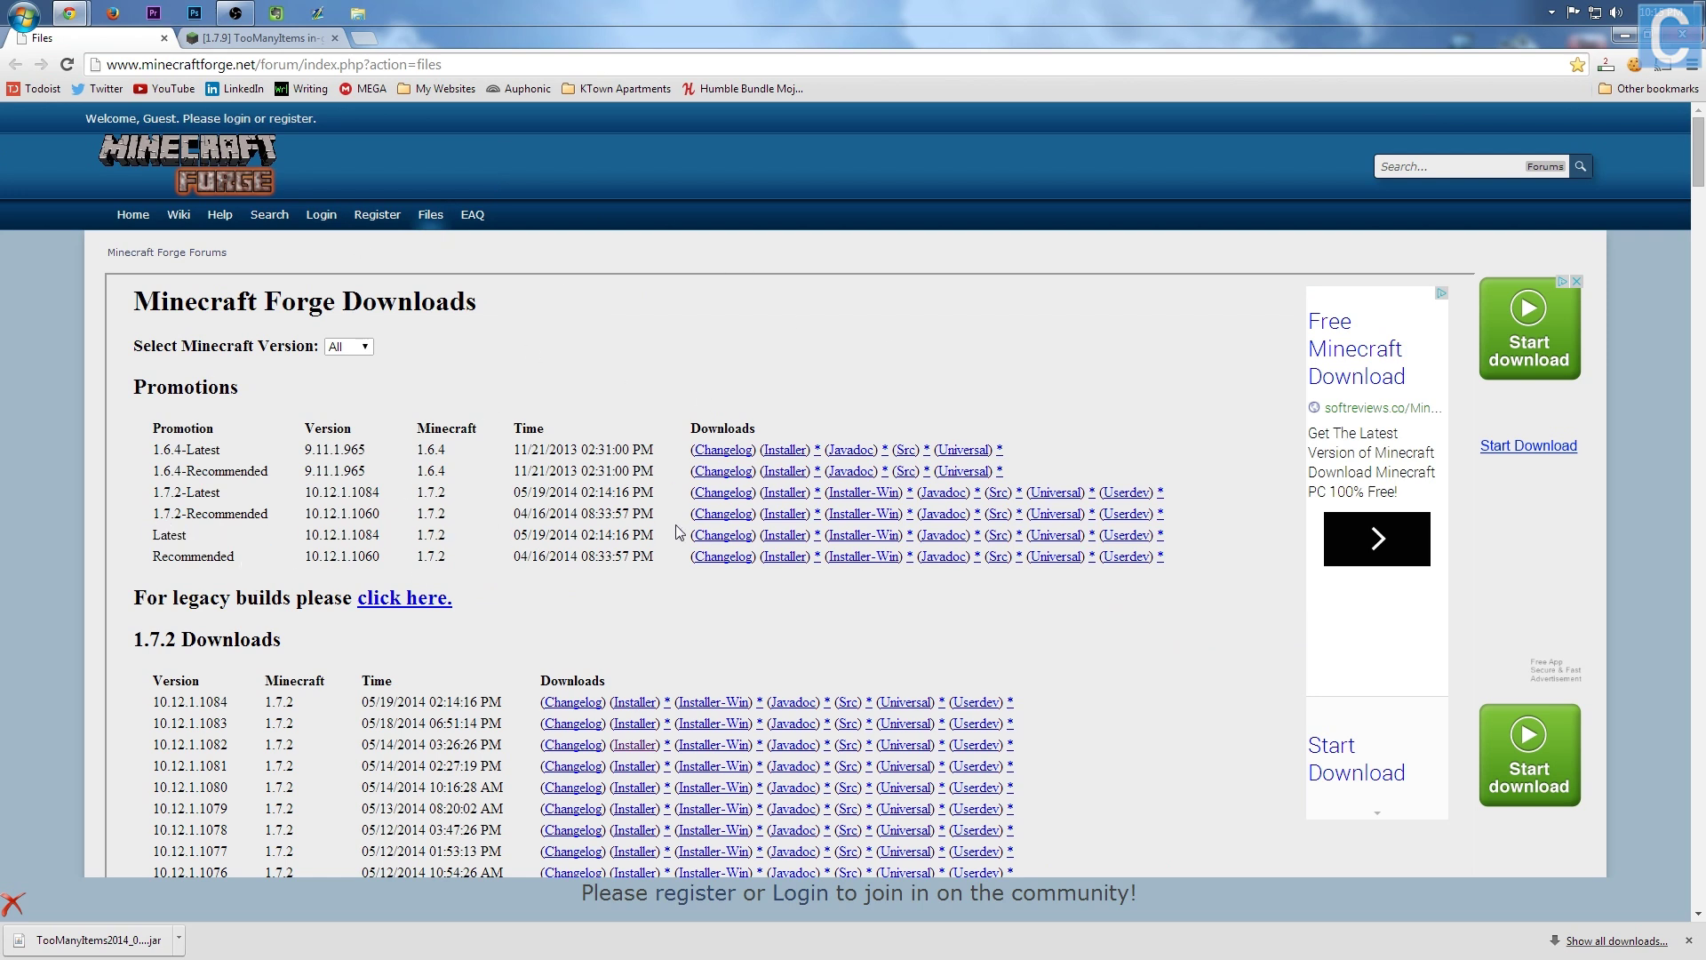
Download the Installer of the Latest Forge build for Minecraft 1.7.2, skipping the adf.ly ad and keeping the jar file.
click(800, 537)
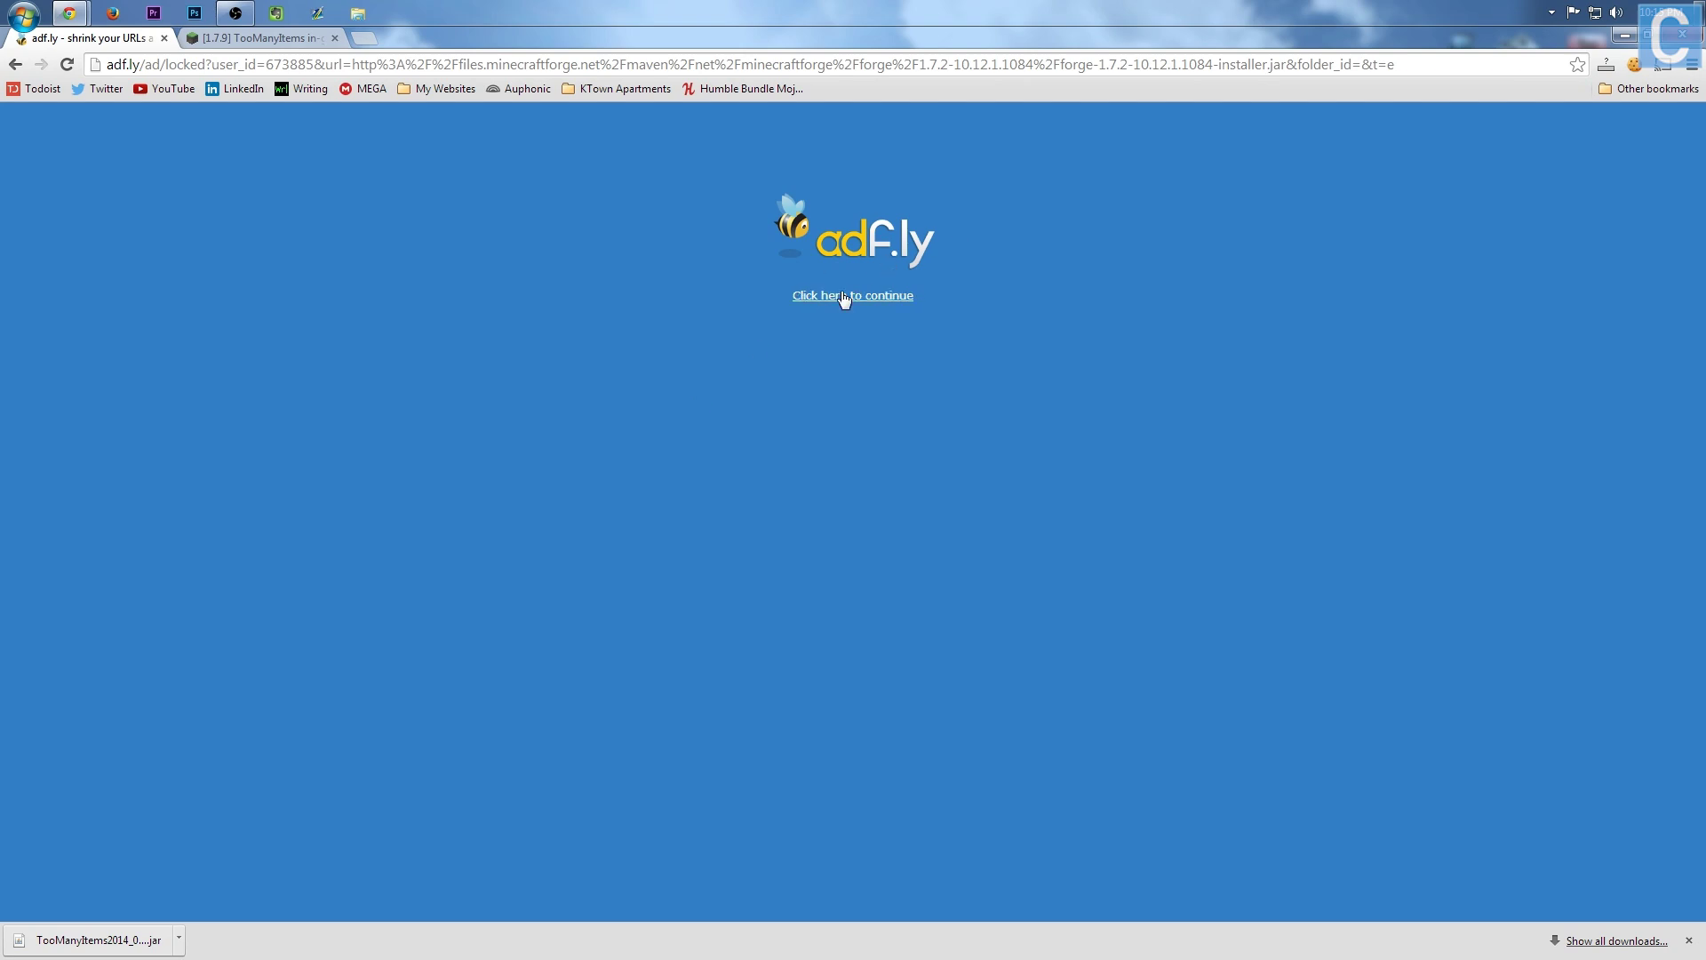
click(844, 296)
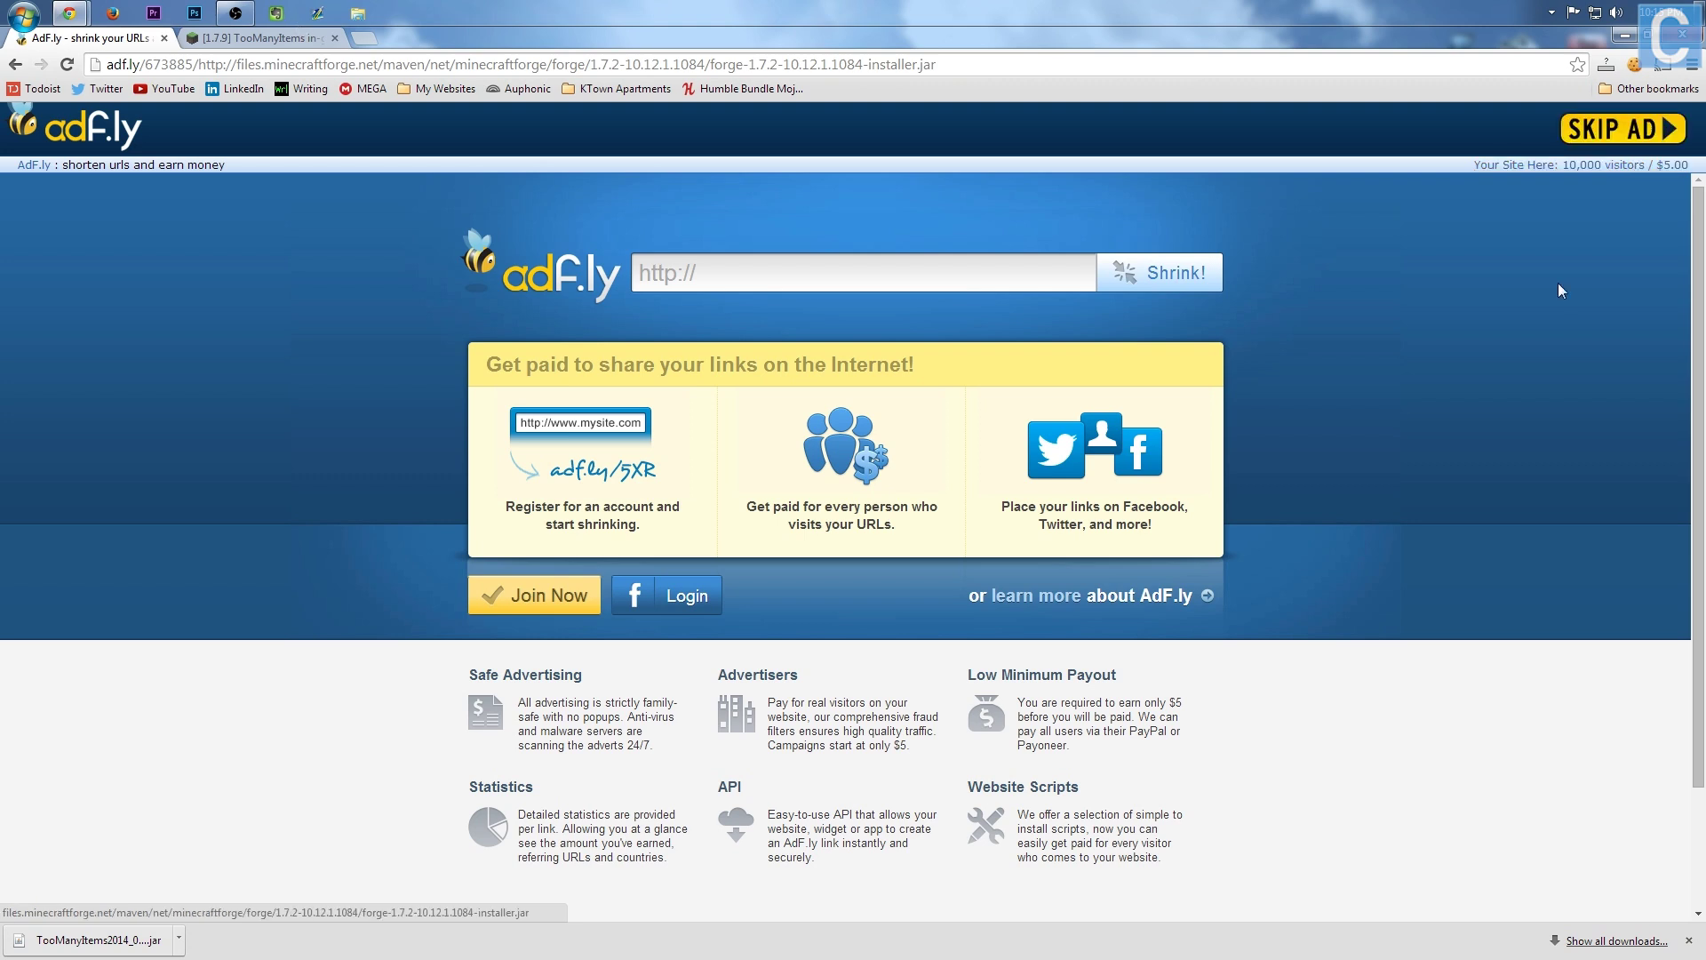
click(1597, 133)
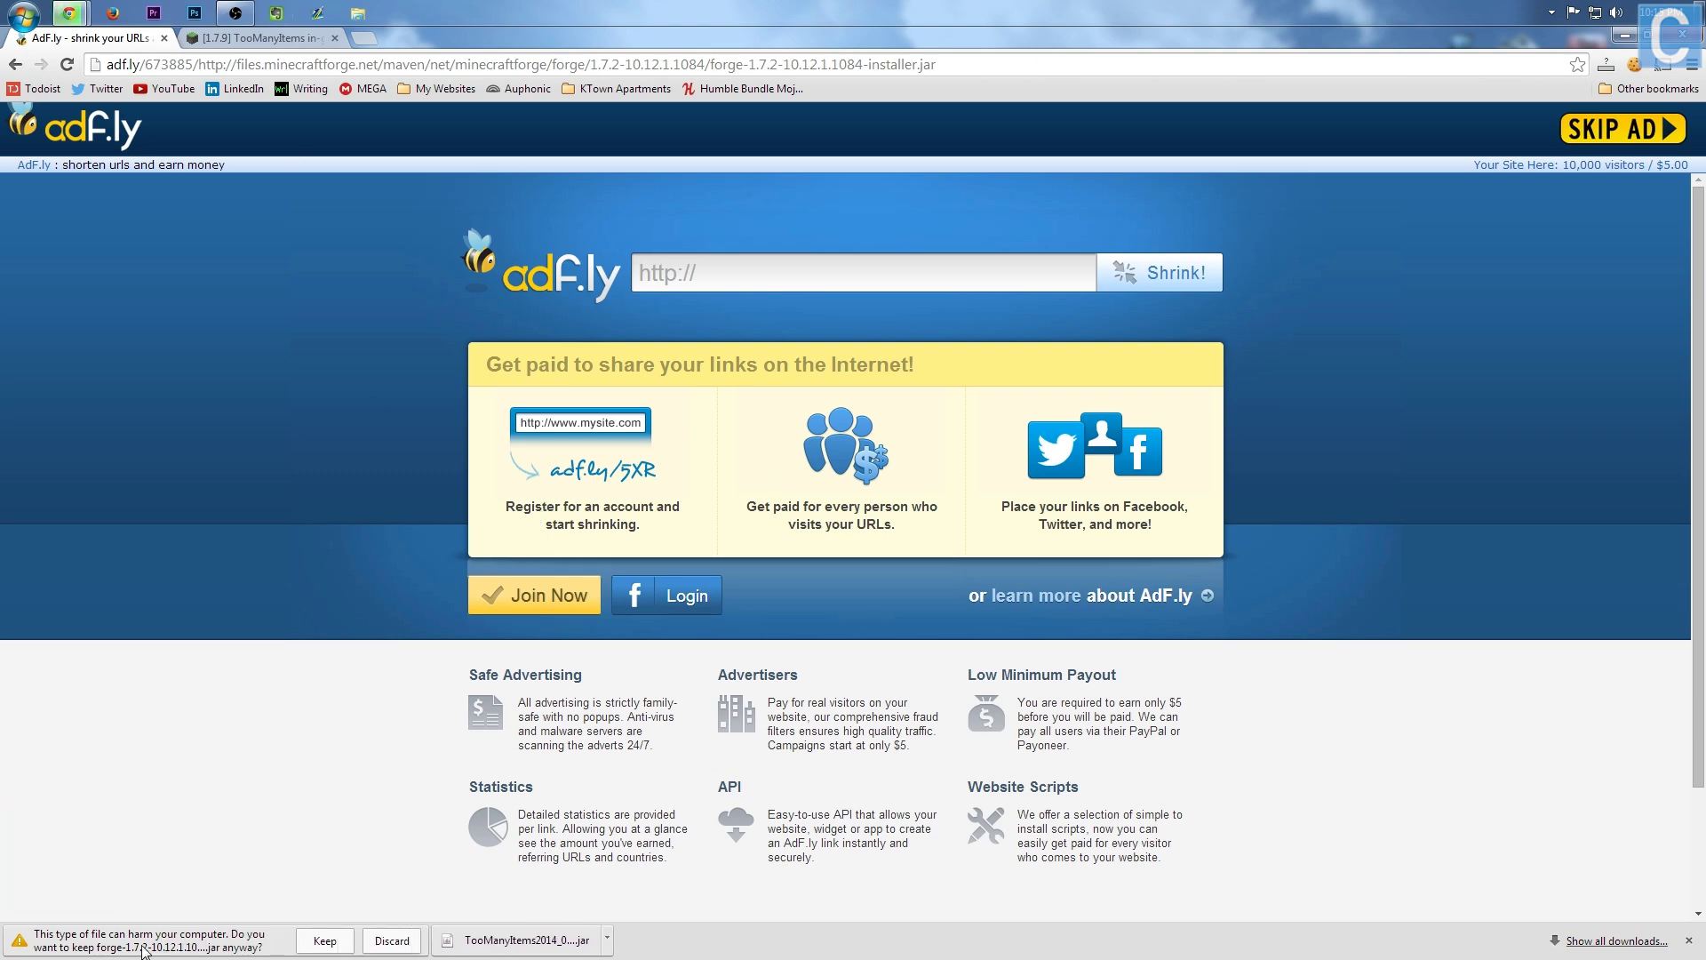
click(324, 940)
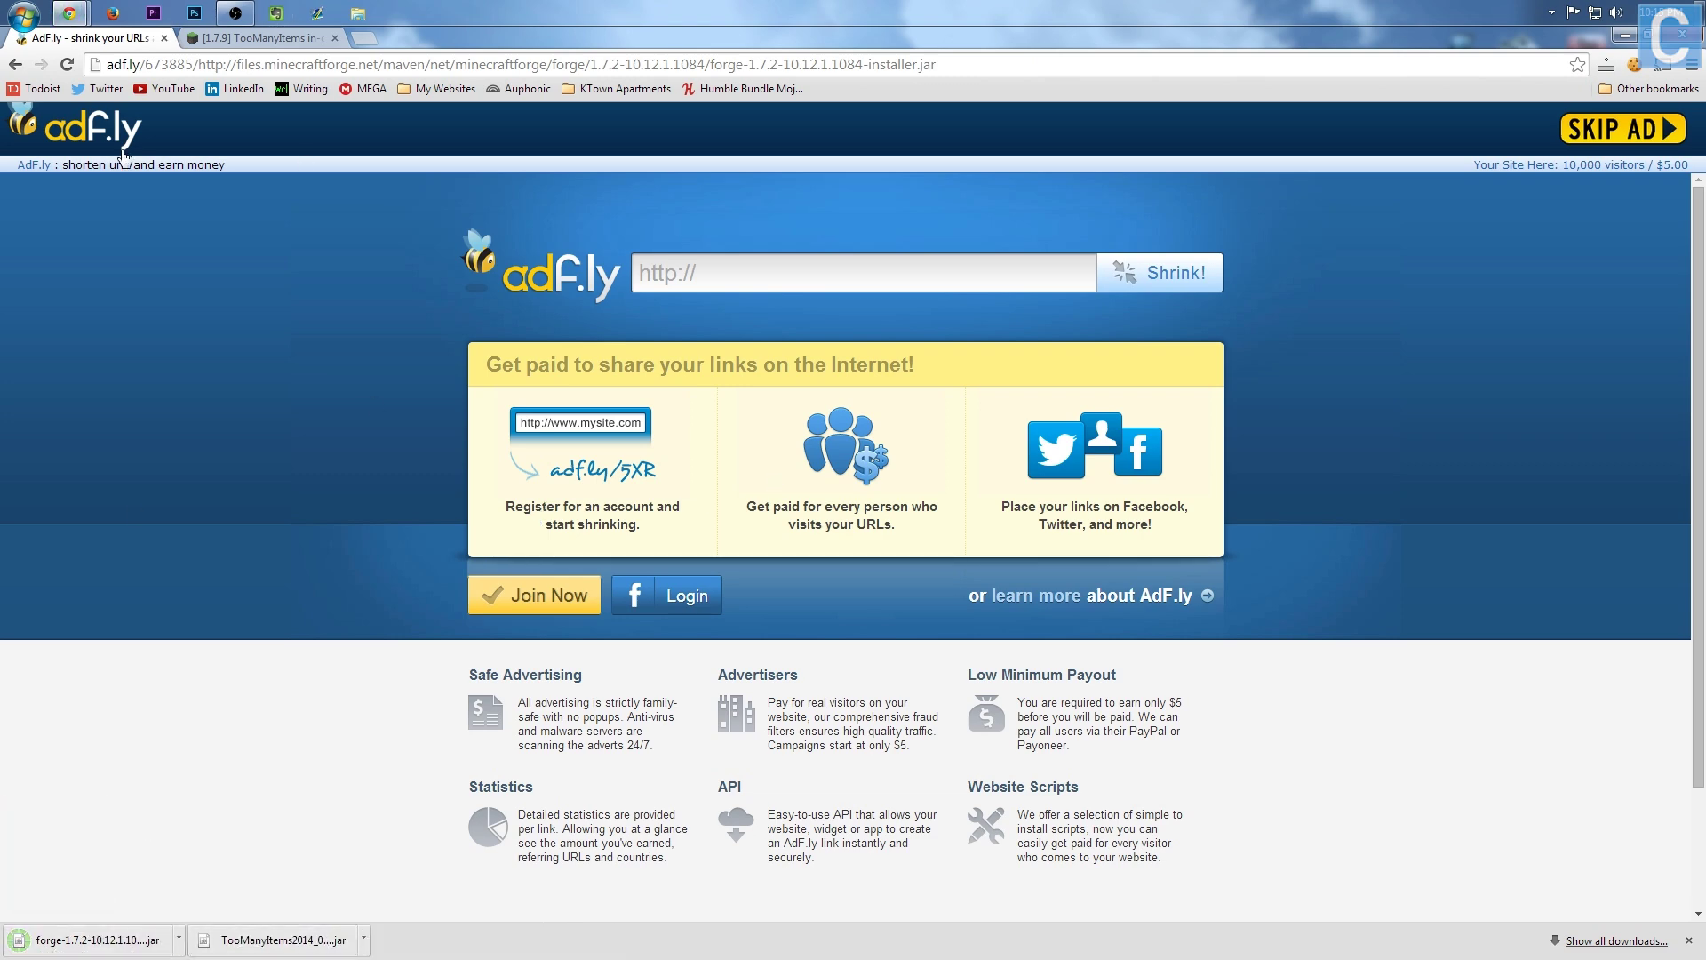
Run the downloaded Forge installer from the desktop and install the client into the default .minecraft folder.
click(1624, 36)
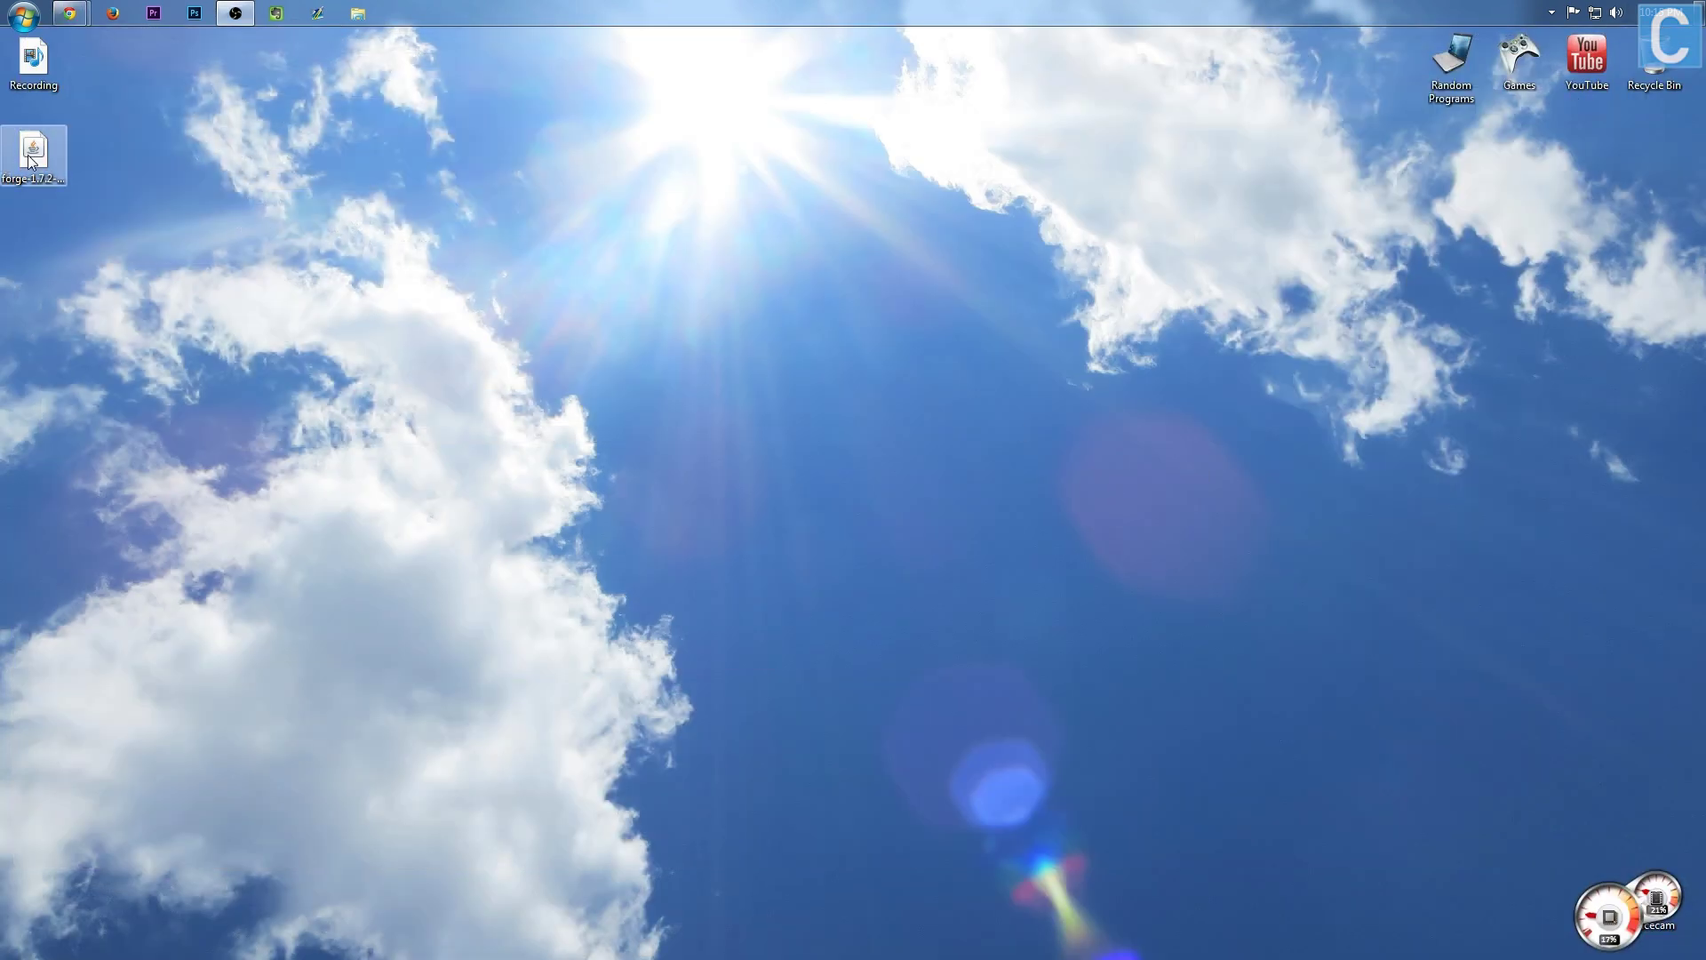
double_click(32, 153)
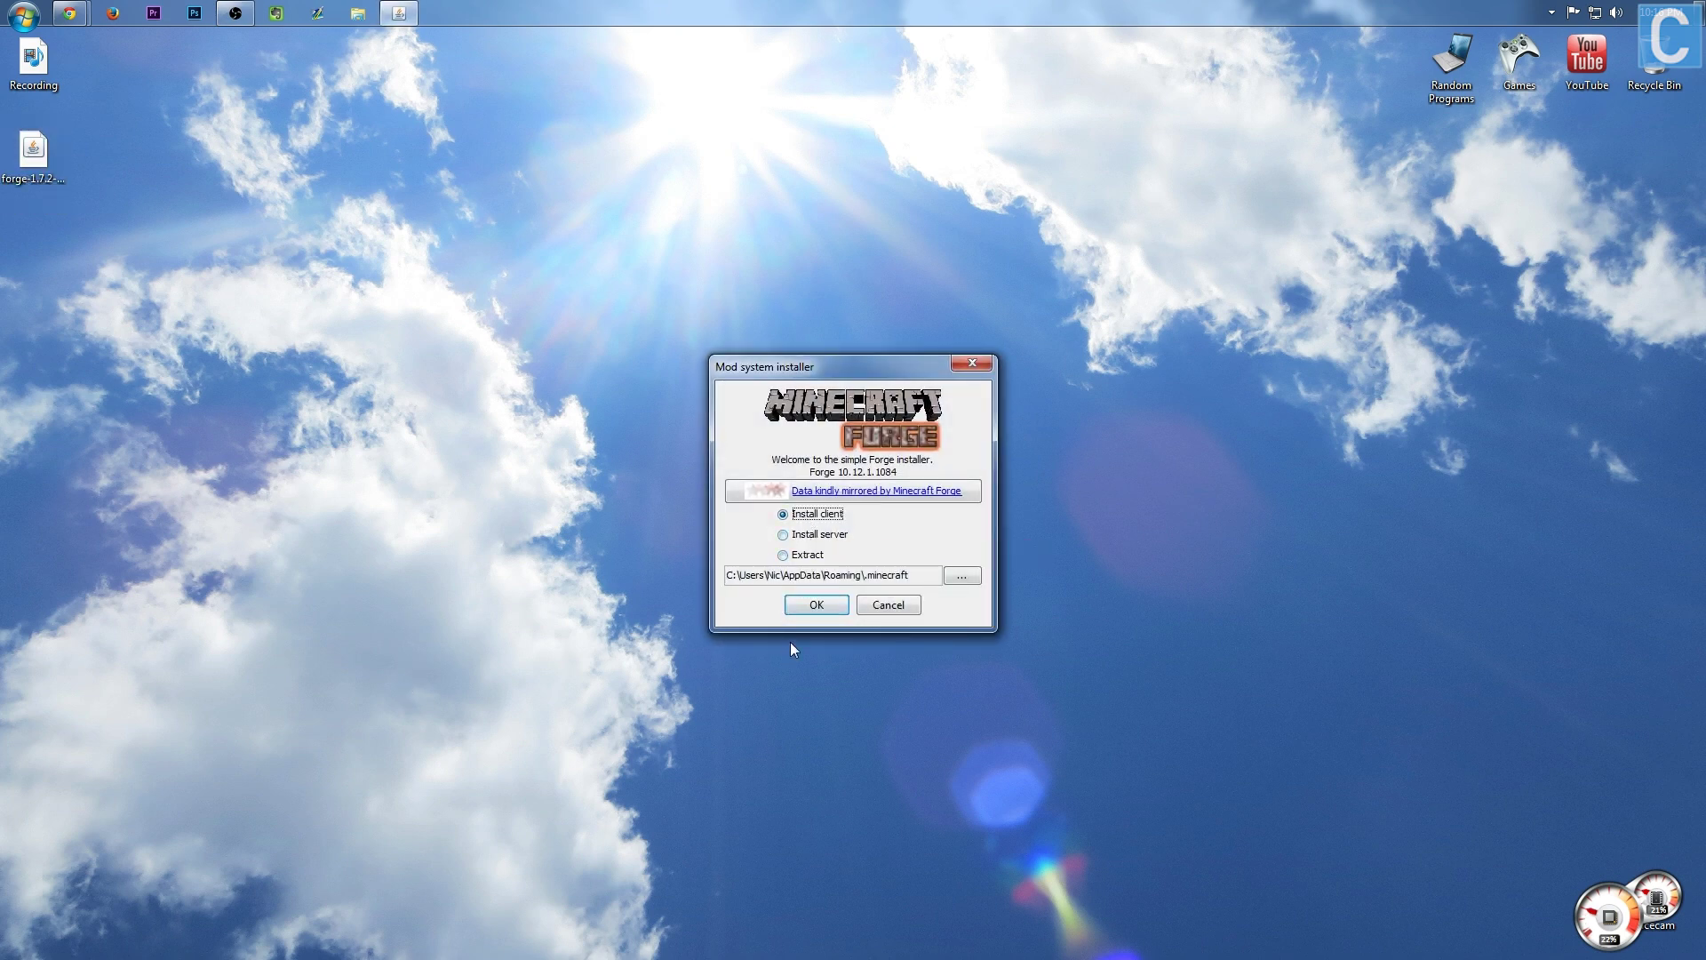
click(828, 609)
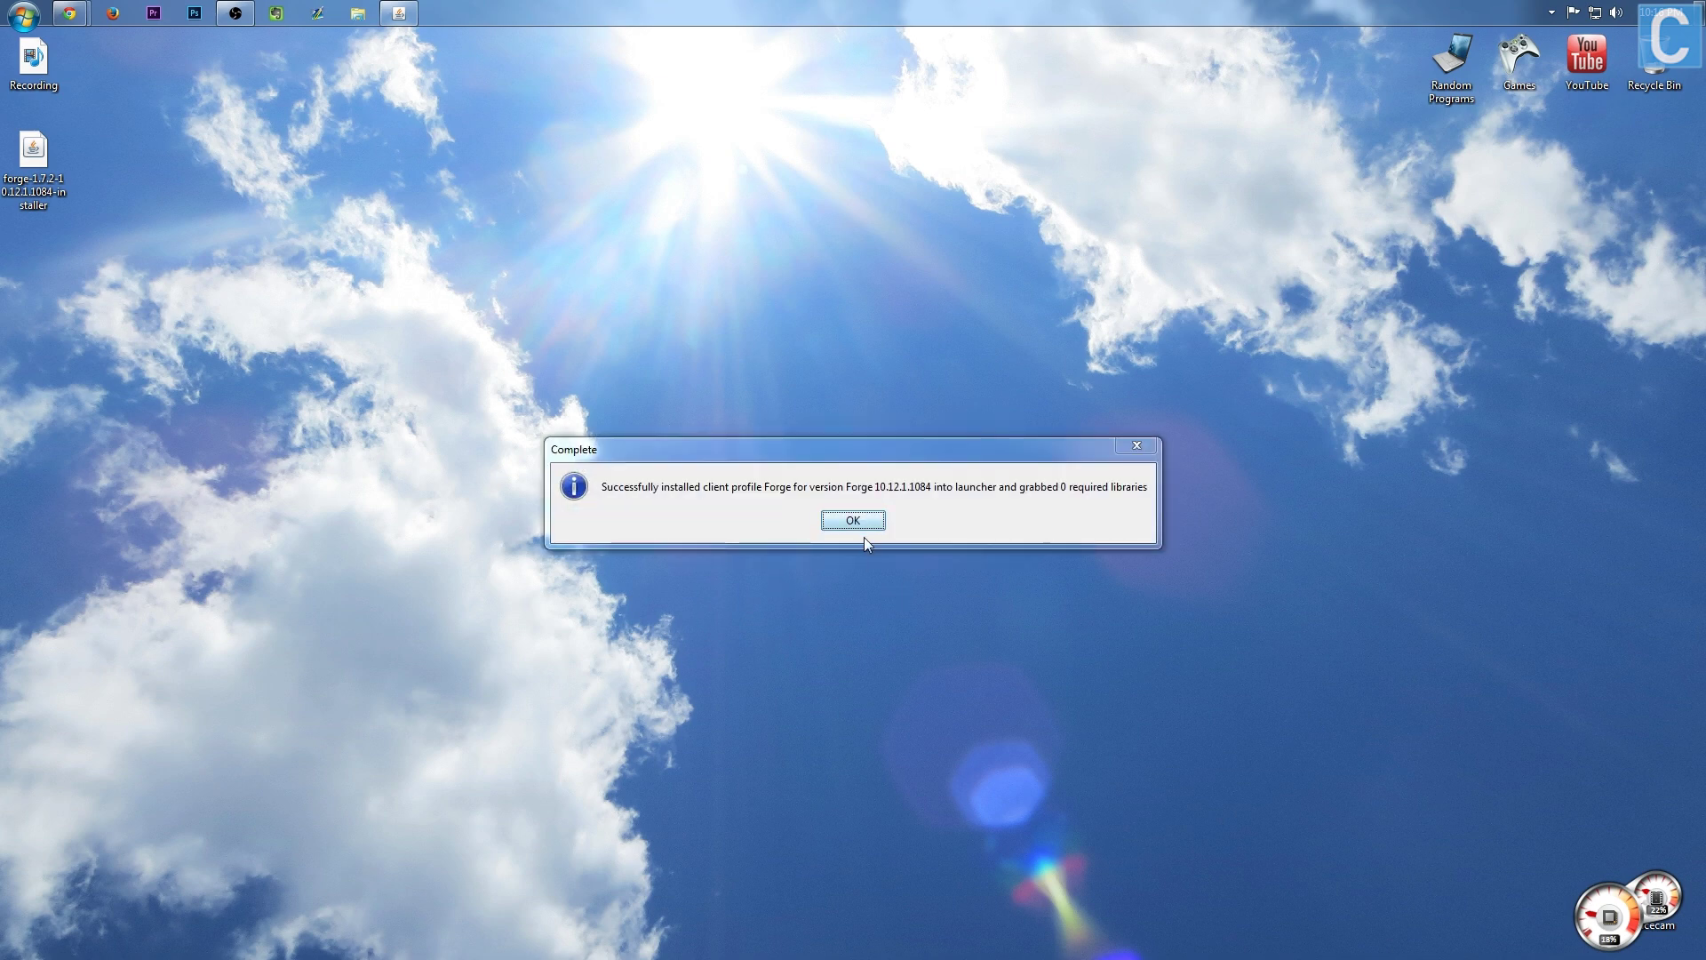
click(866, 526)
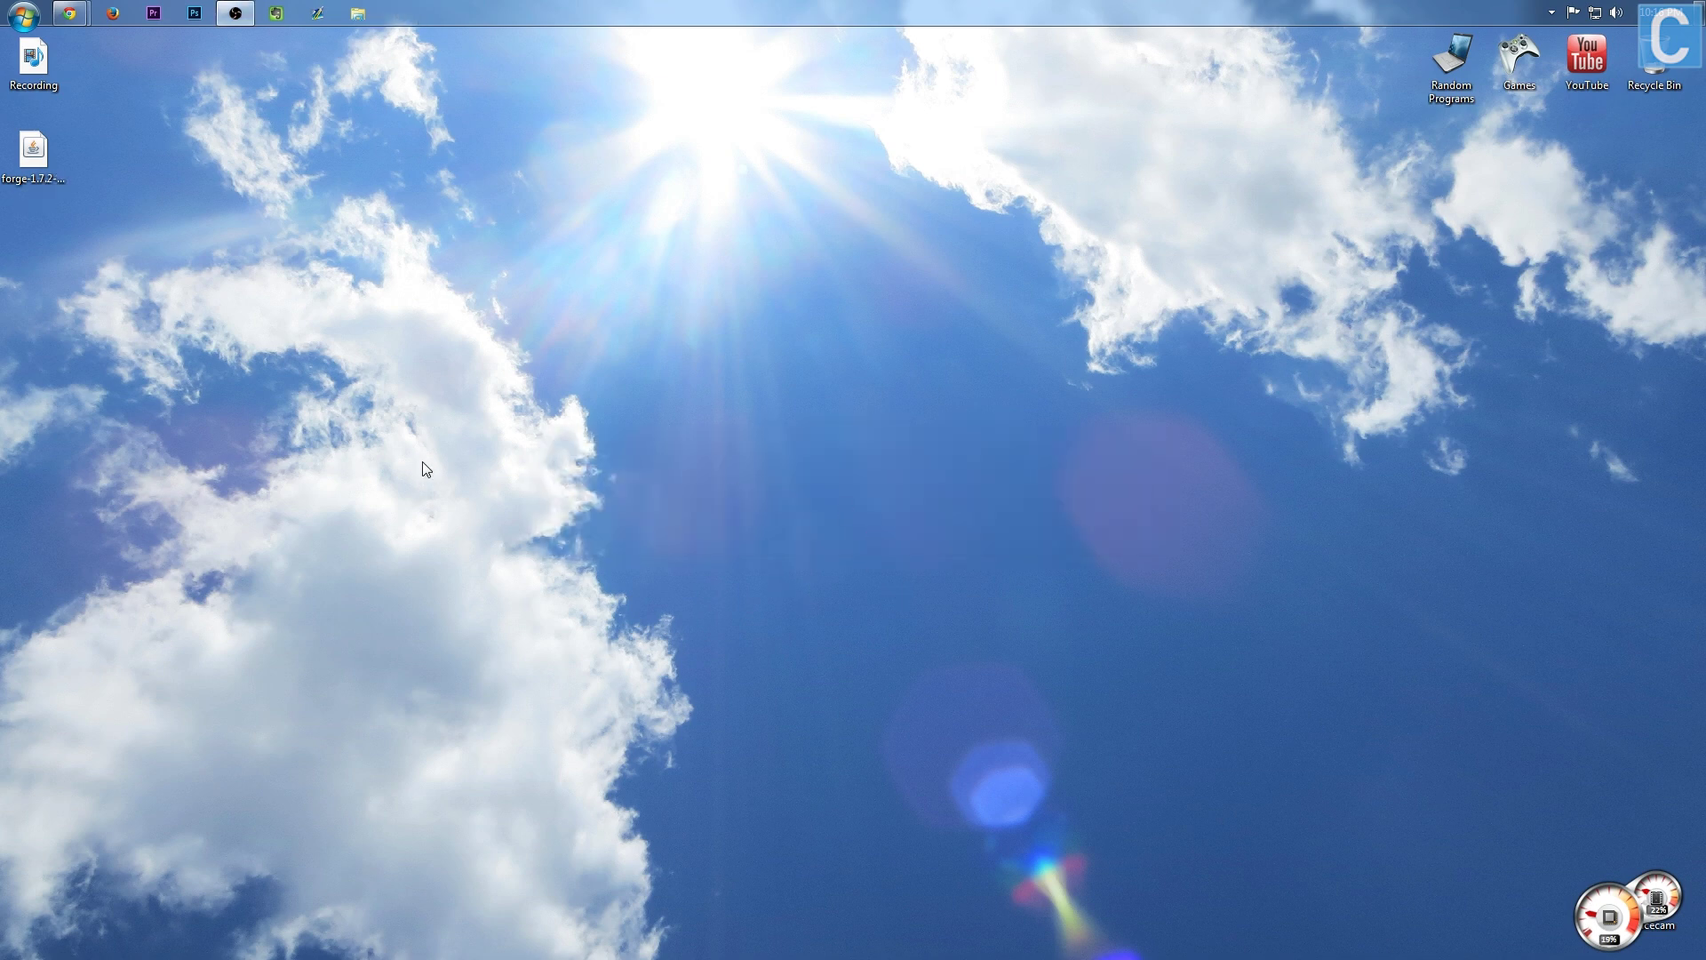
Return to Chrome and find the download links in the TooManyItems thread on Minecraft Forums.
mouse_move(76, 13)
click(370, 131)
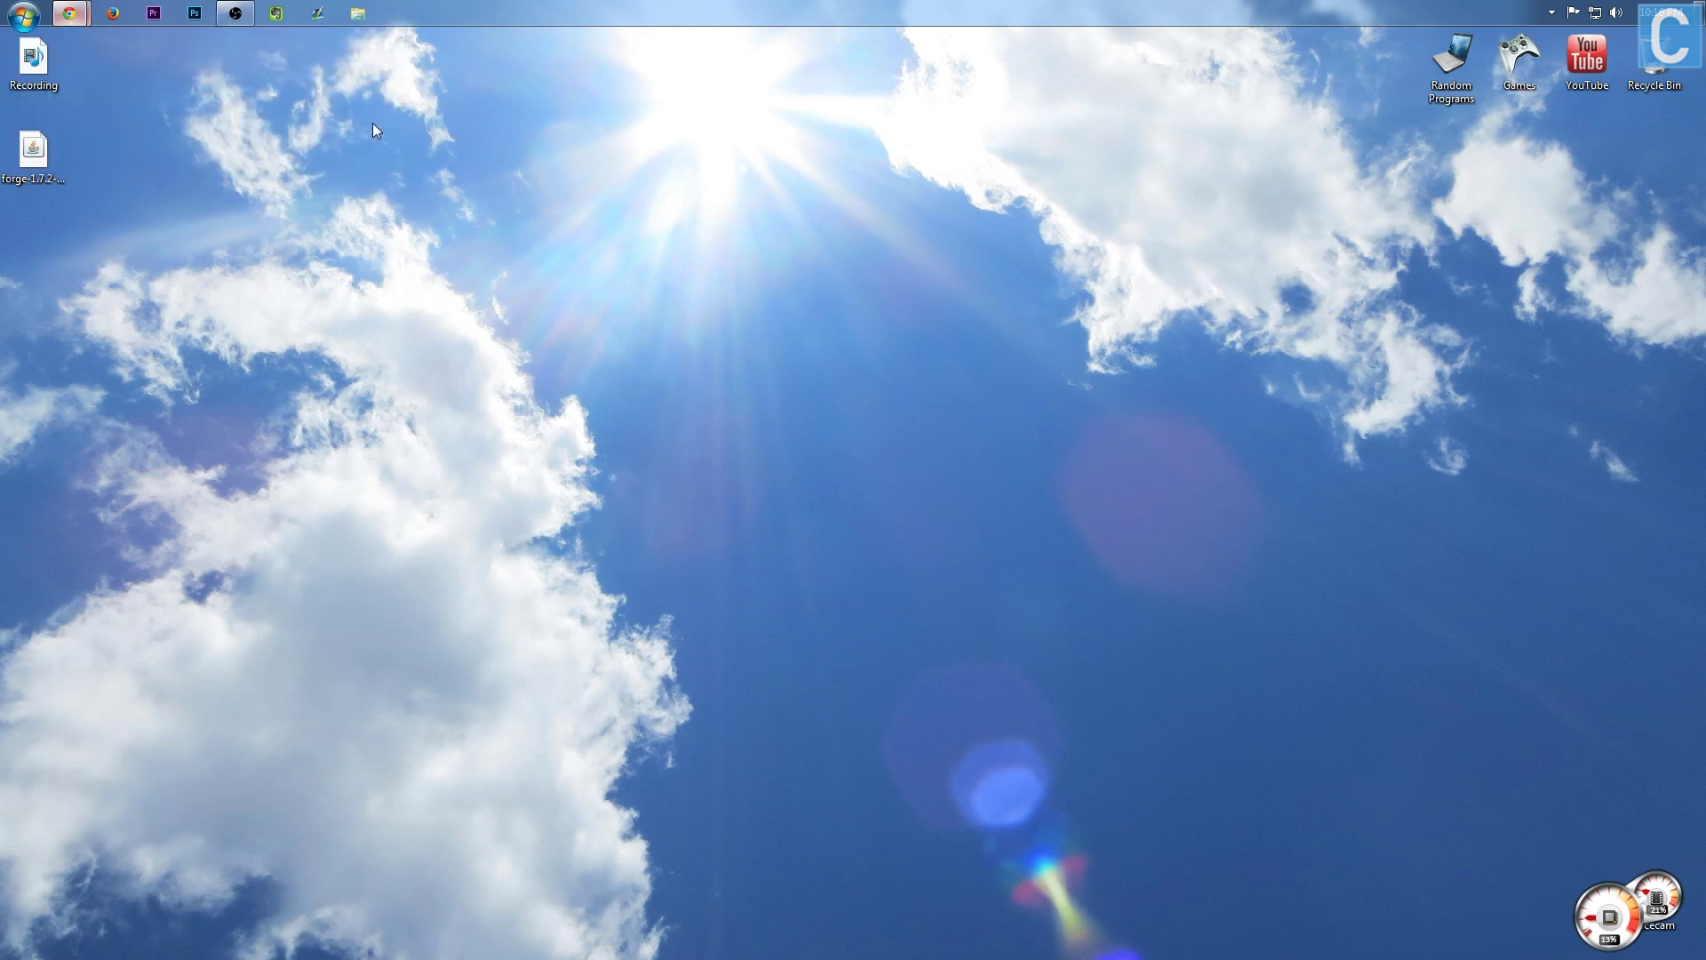
click(216, 46)
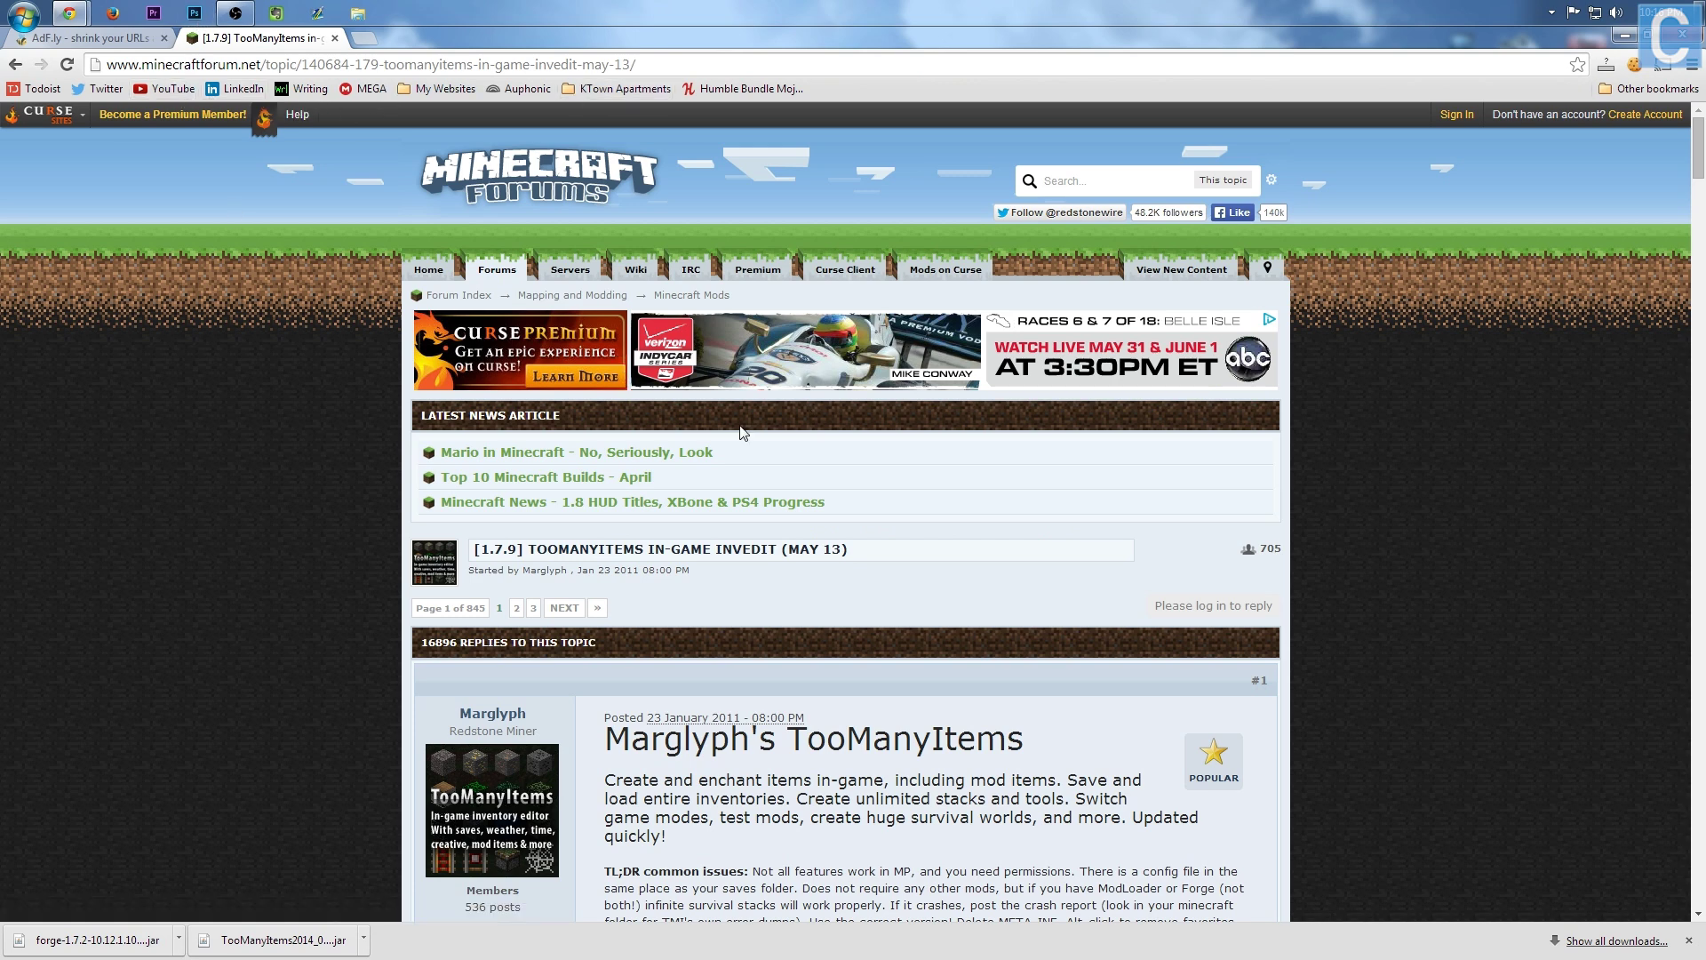
drag(173, 64, 1339, 242)
click(196, 311)
scroll(369, 251, down, 7)
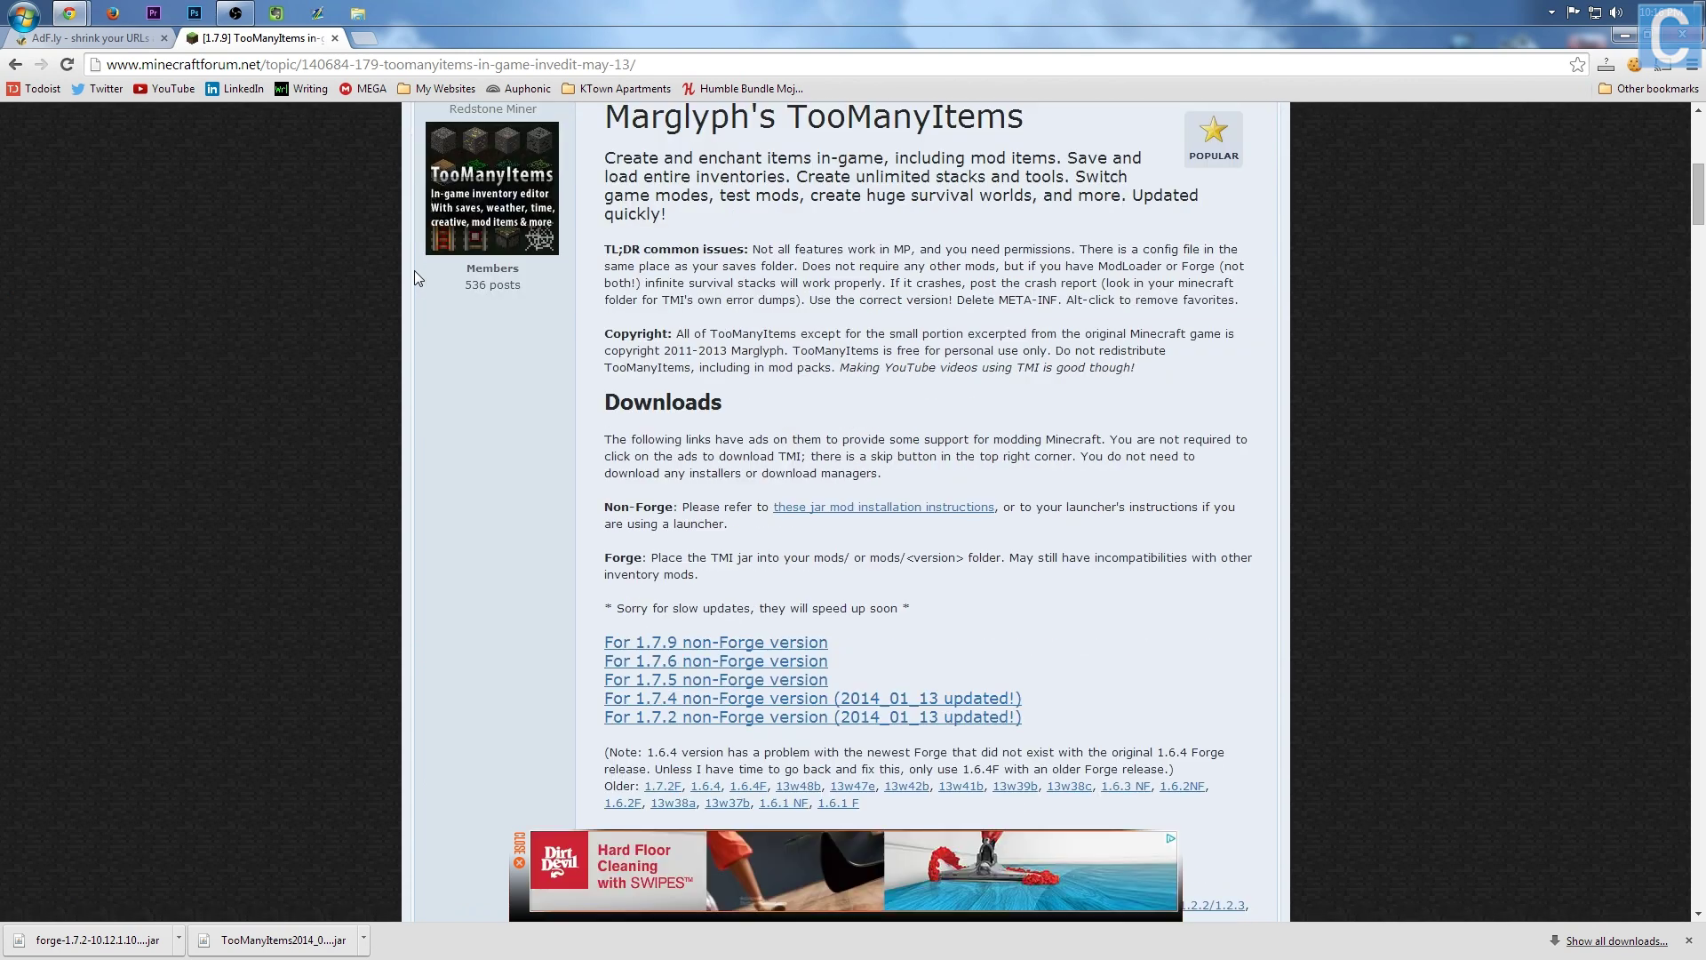
scroll(360, 293, down, 3)
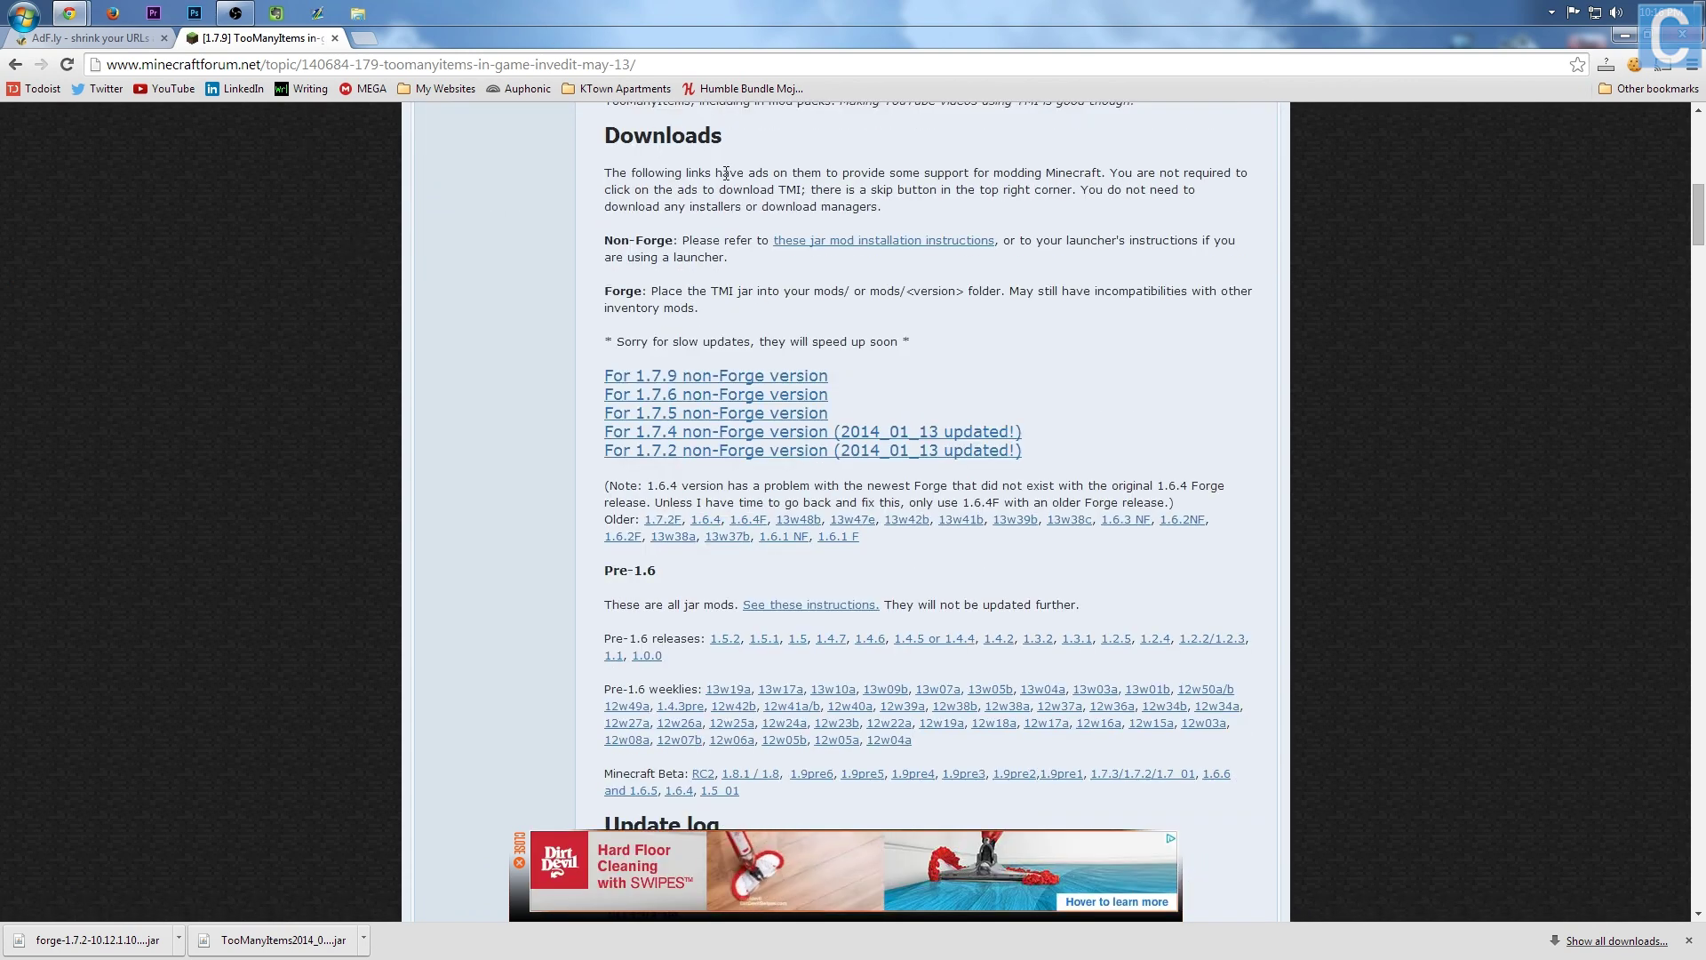
drag(608, 485, 647, 485)
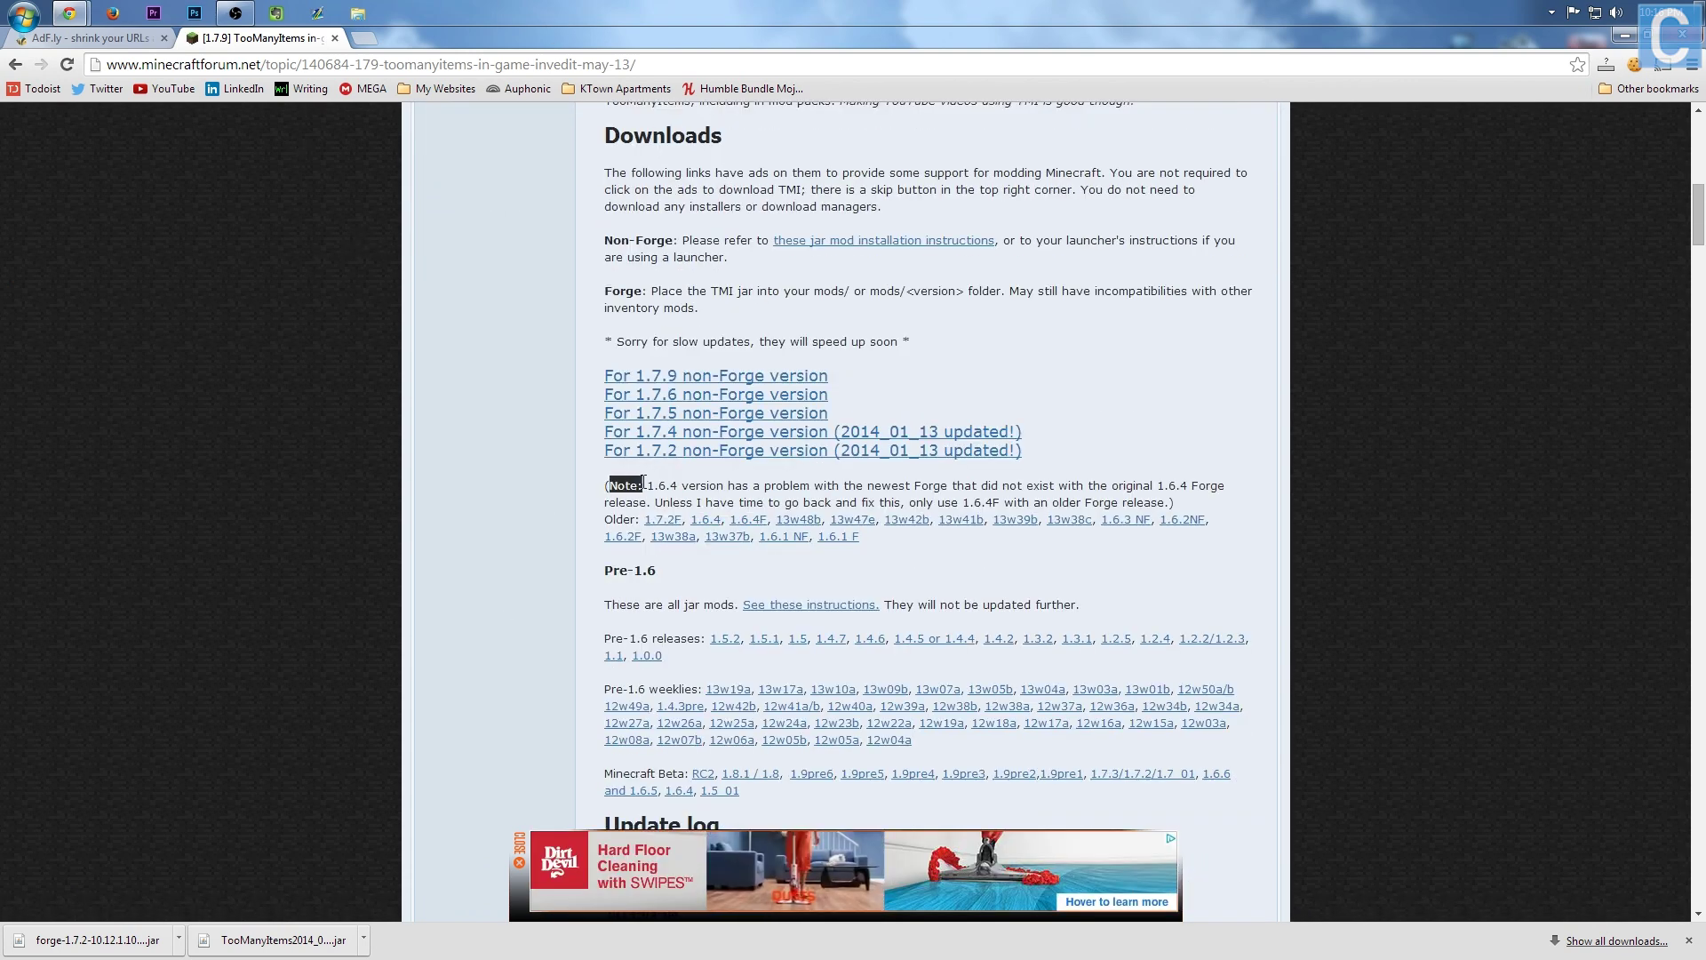
click(646, 480)
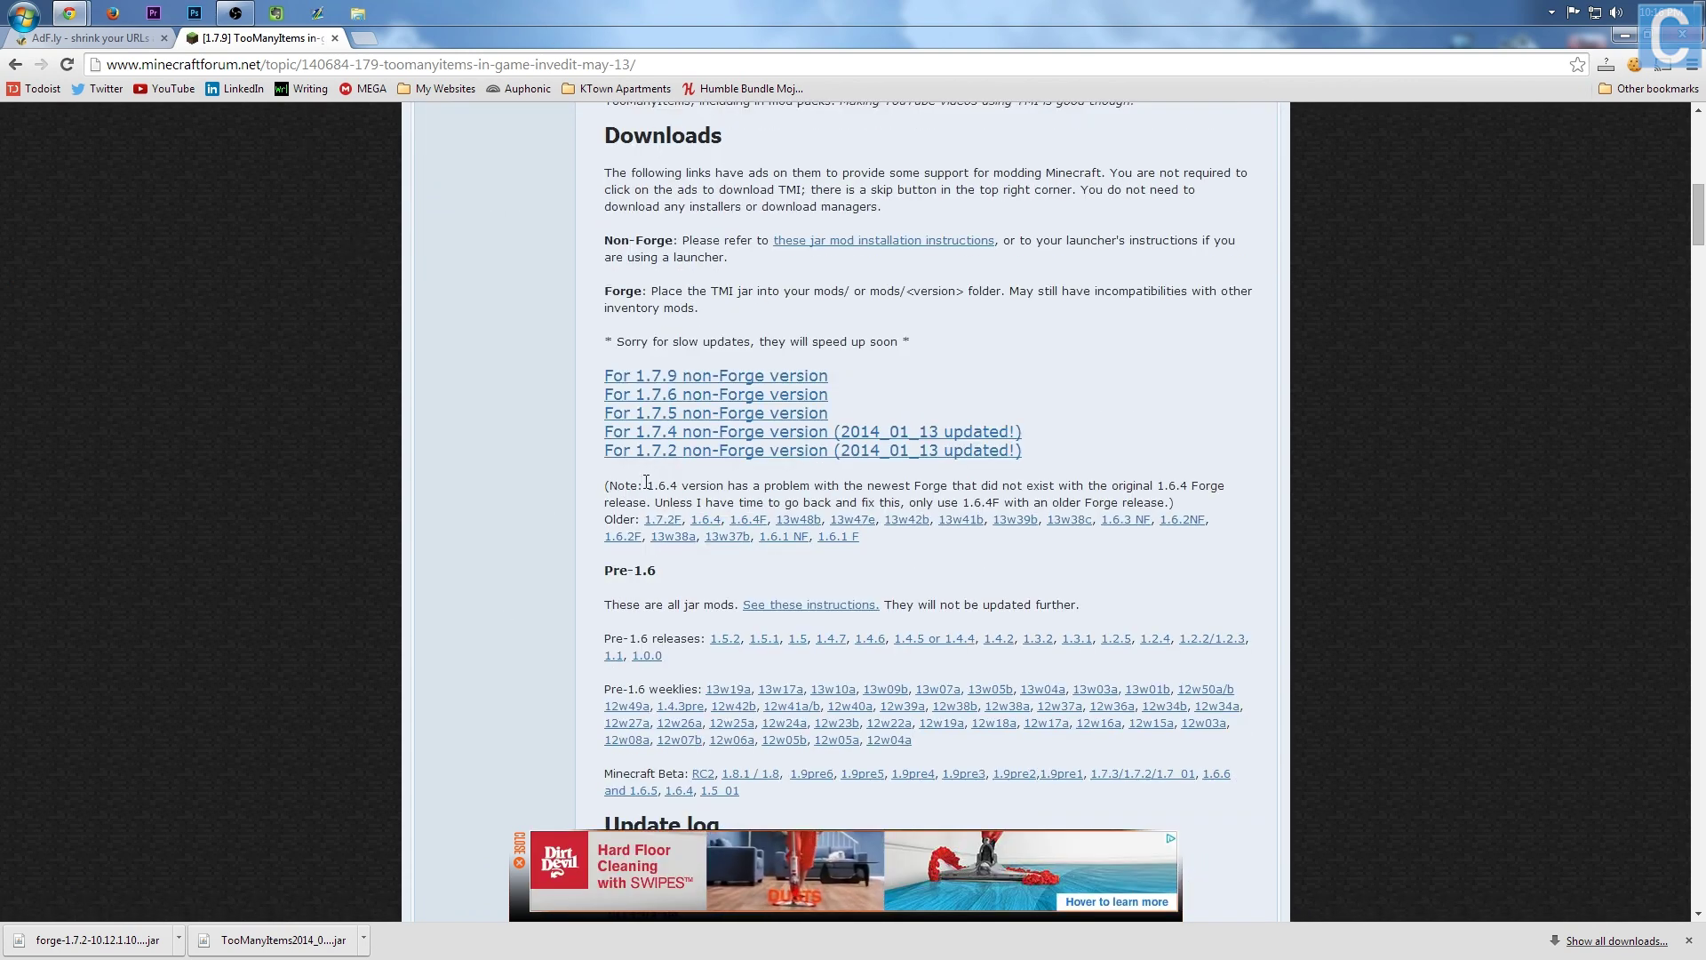
Download the 1.7.2F version of TooManyItems, skip the ad, keep the jar file and return to the desktop.
click(667, 527)
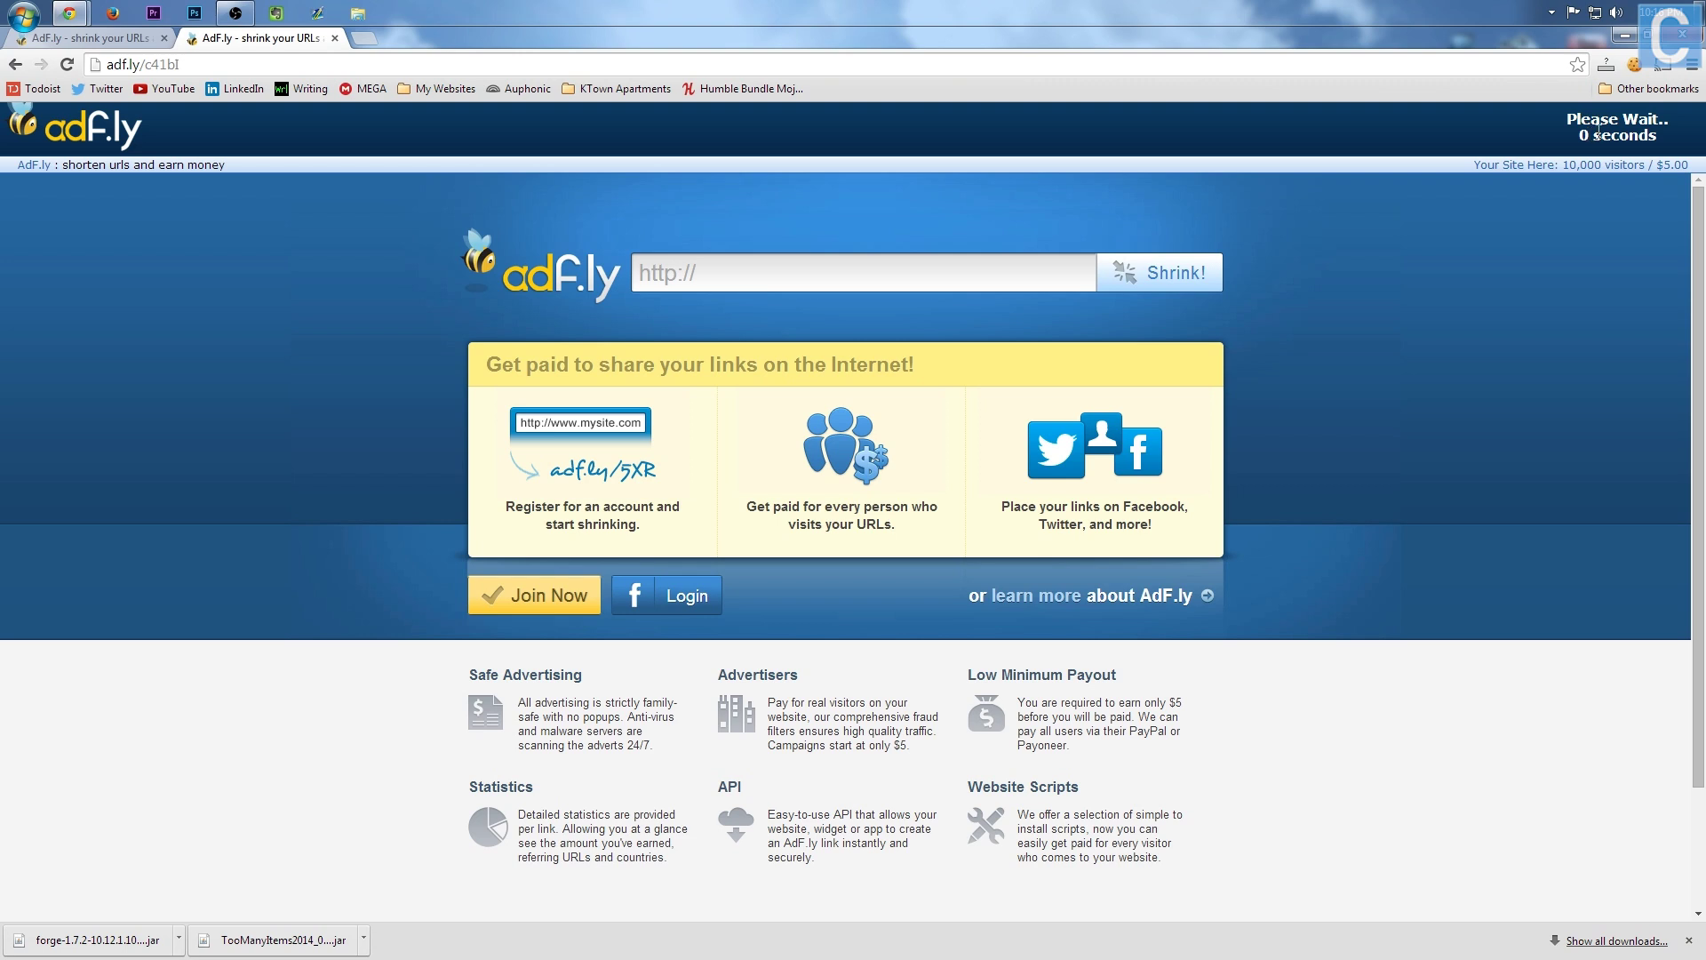
click(1599, 134)
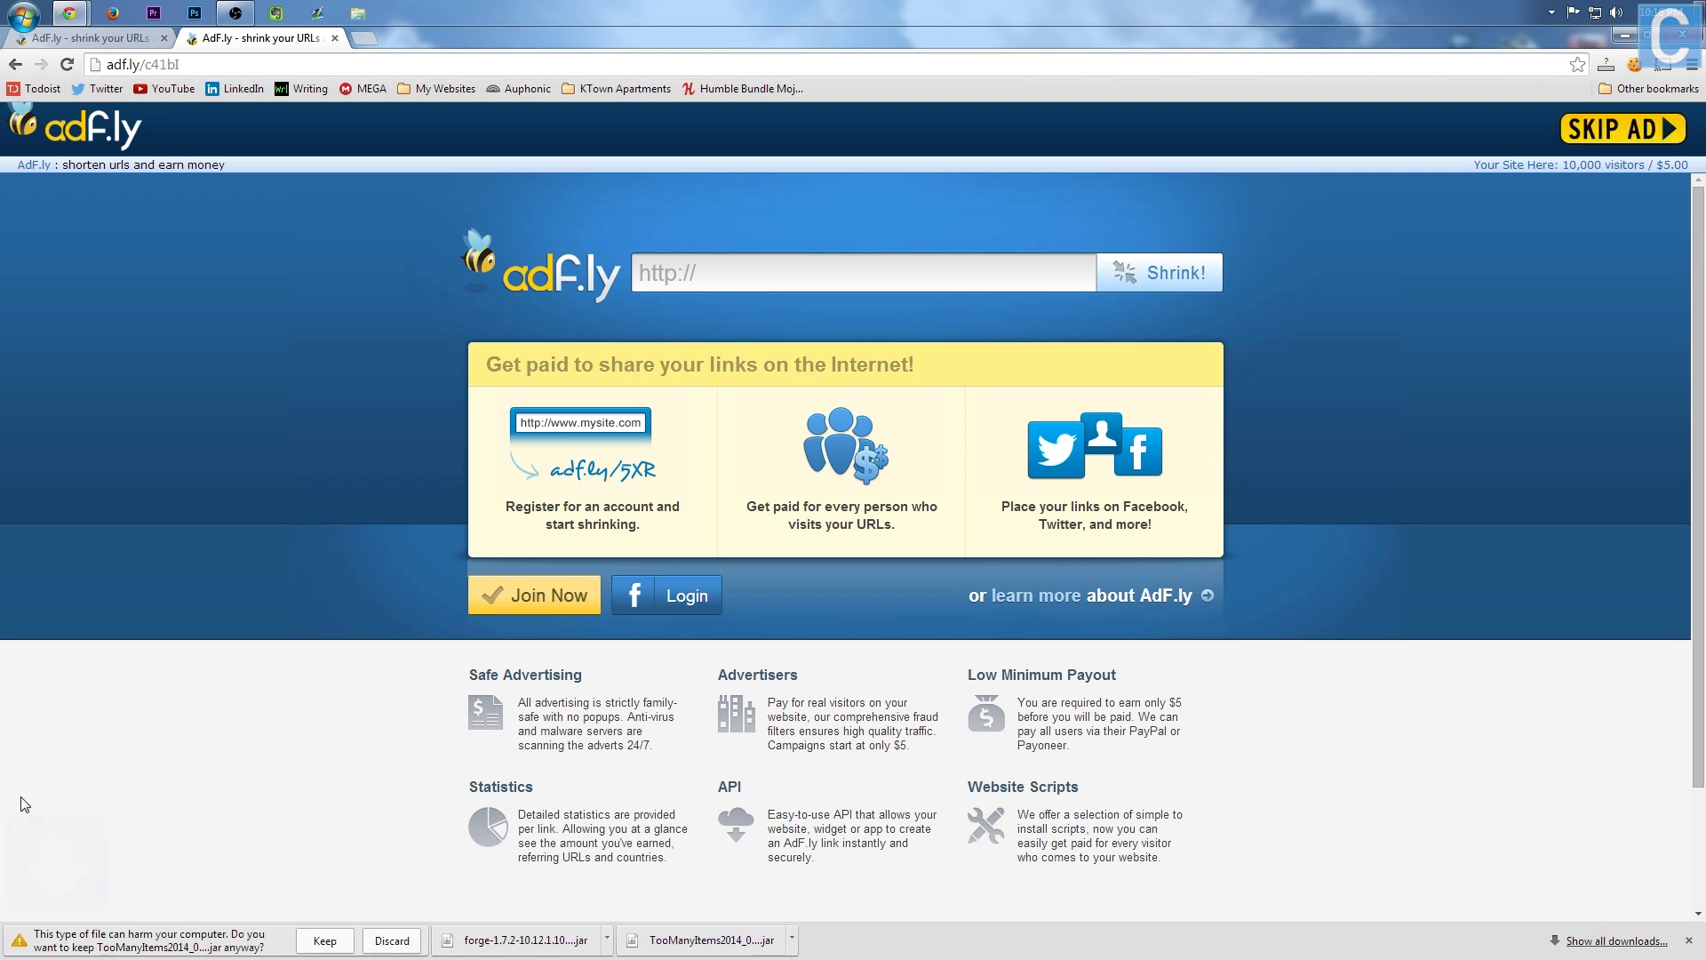
click(322, 940)
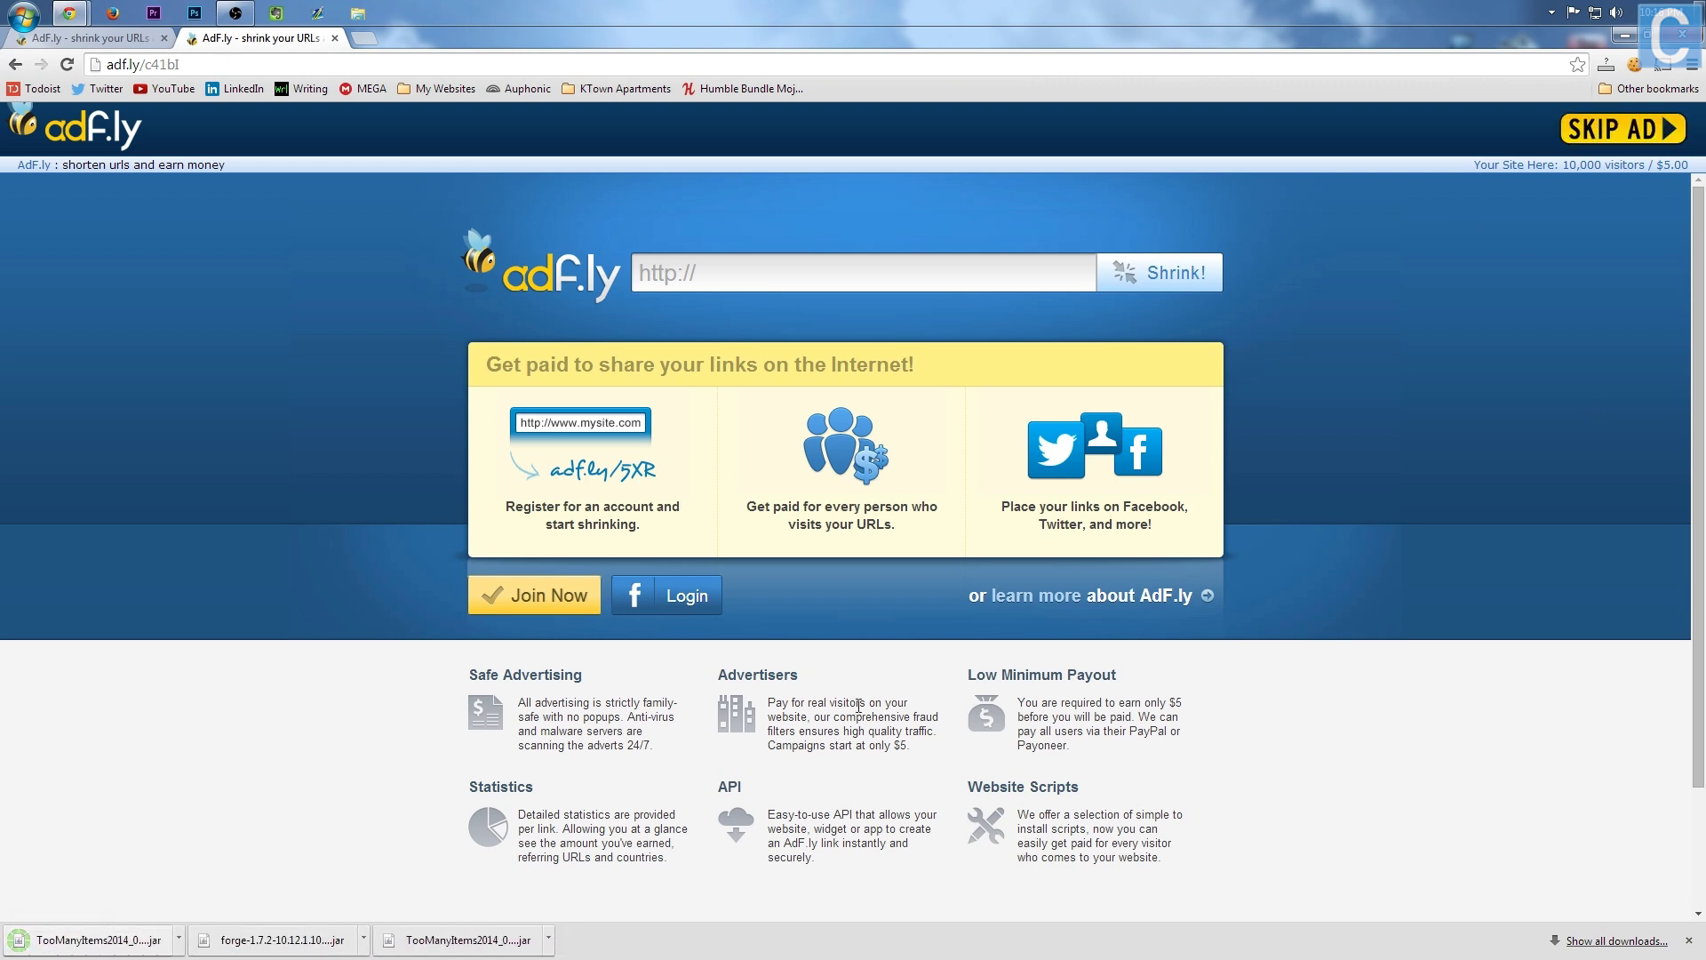
key(super+d)
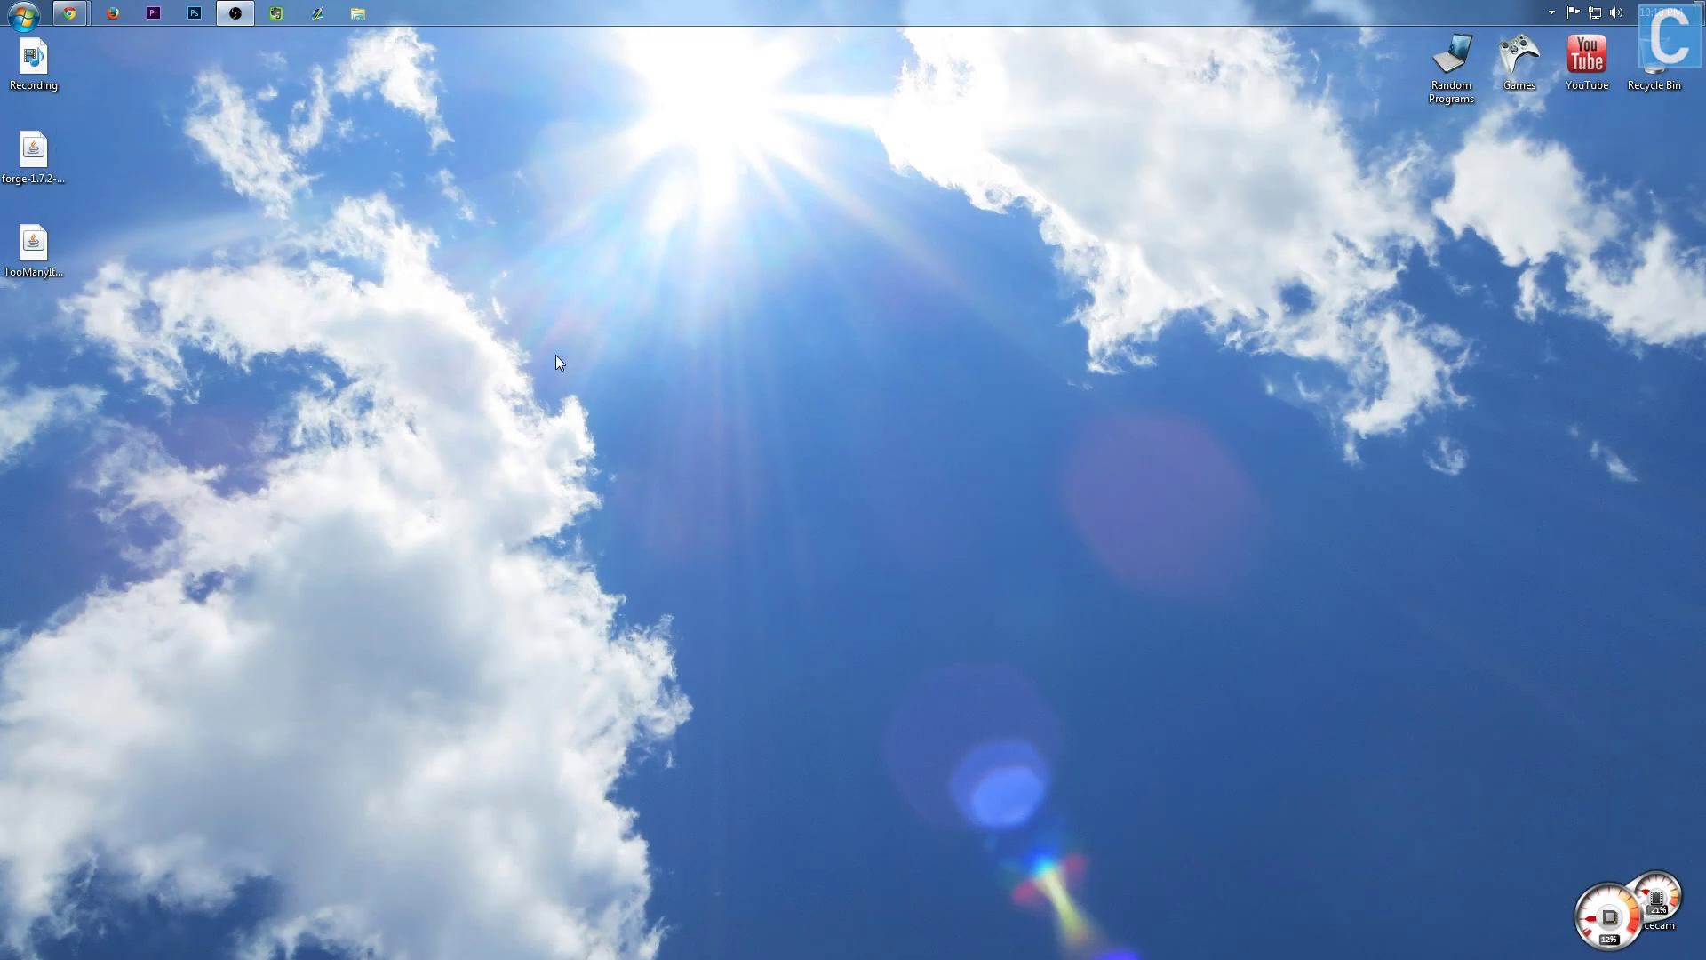
Run %appdata% and open the mods folder inside .minecraft.
key(super+r)
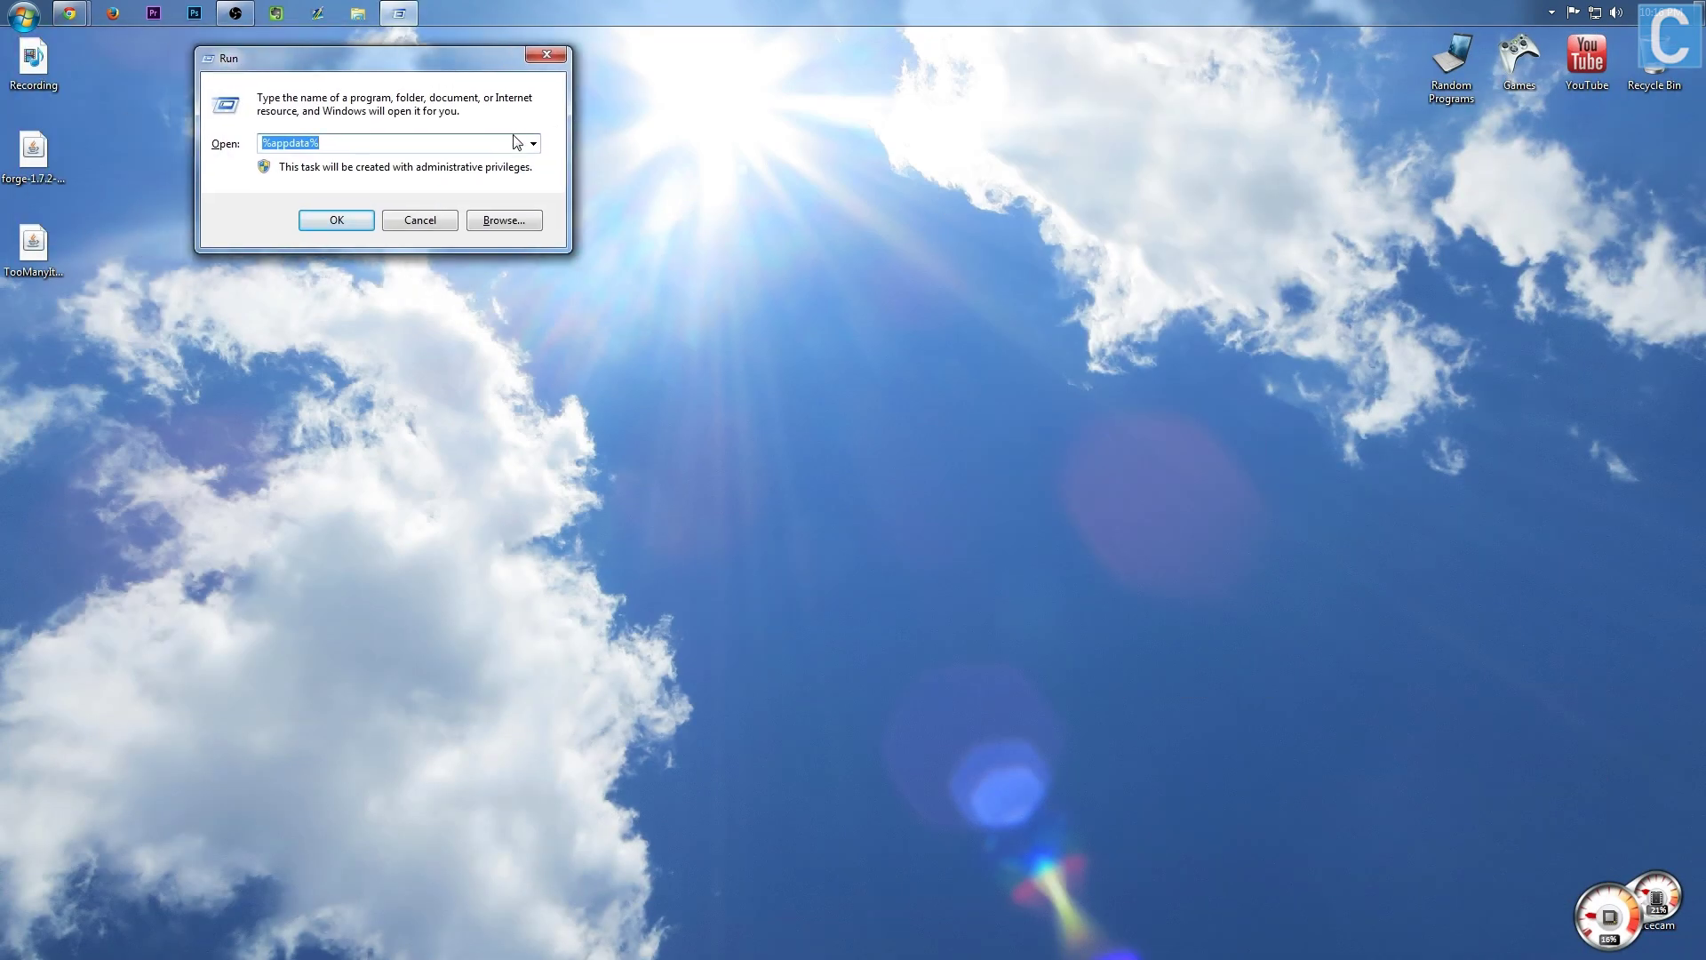
text(%appdat)
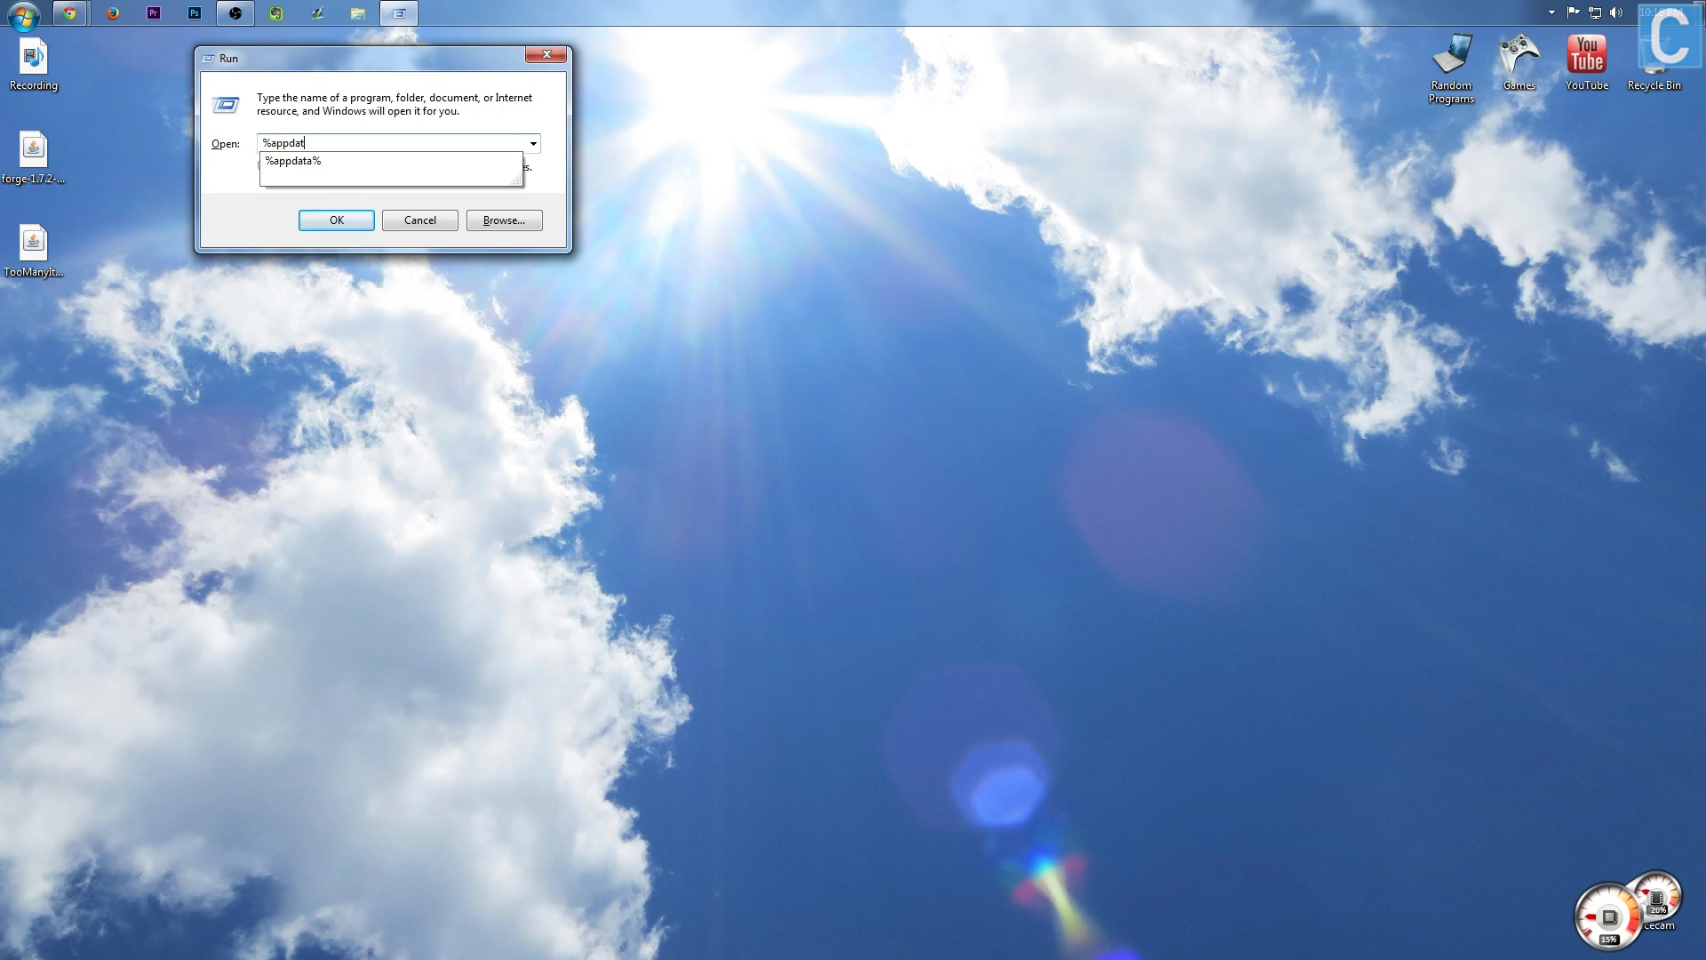
text(a%)
key(Return)
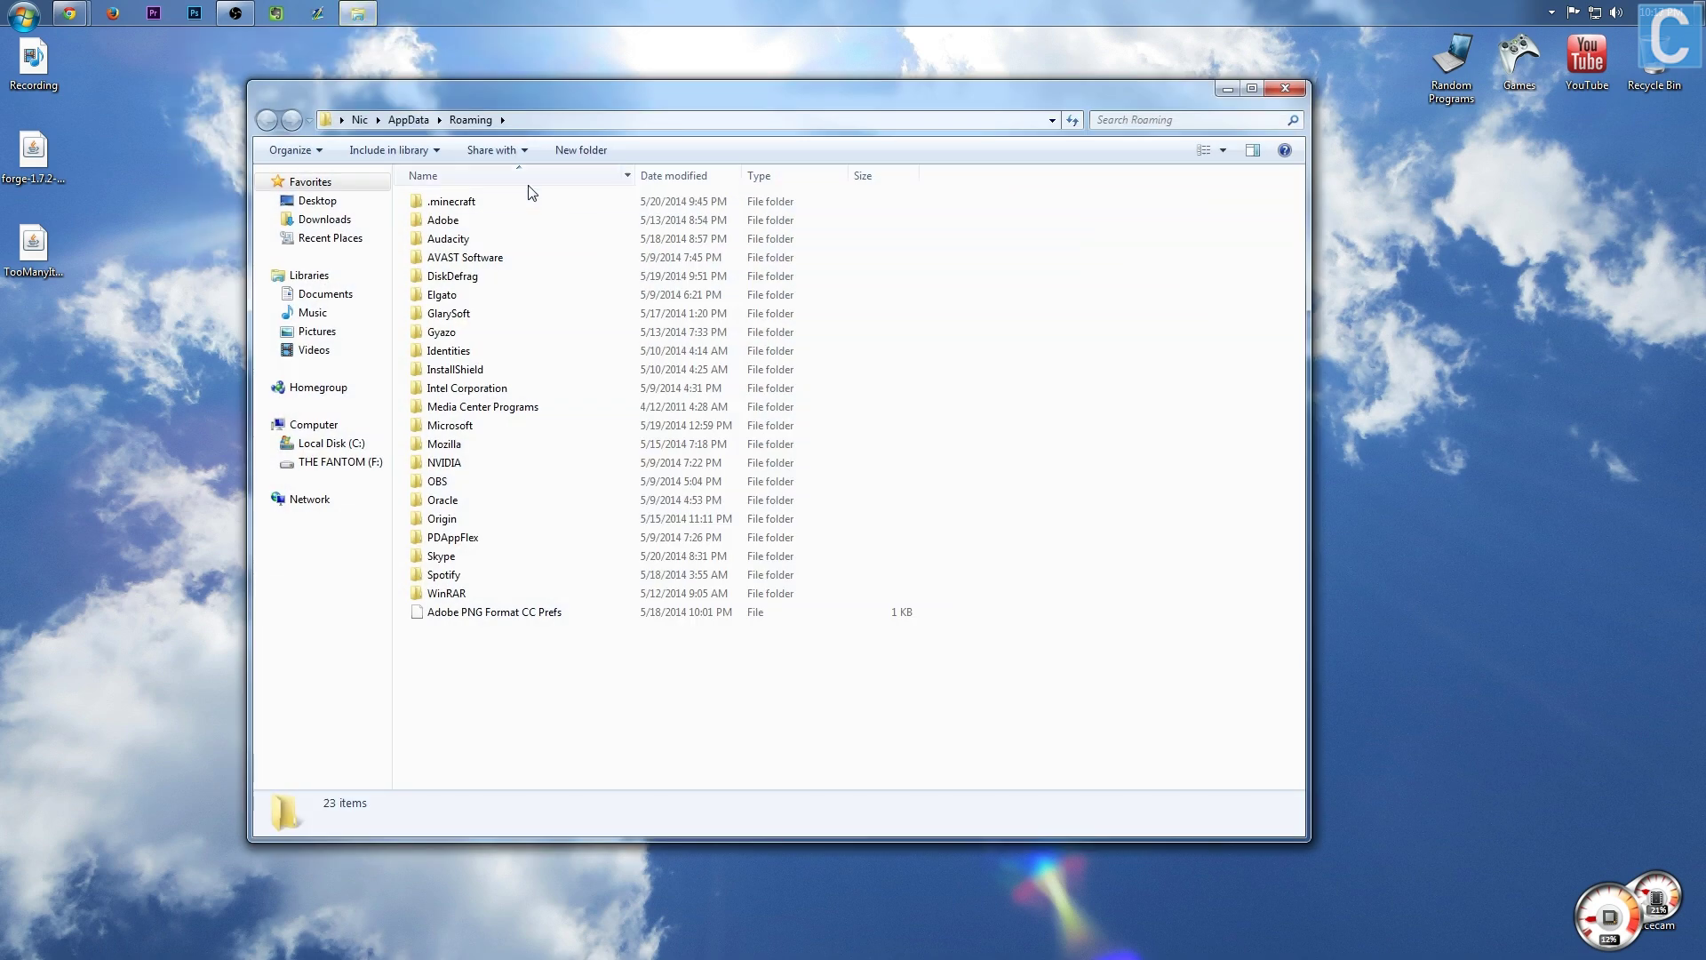
double_click(498, 204)
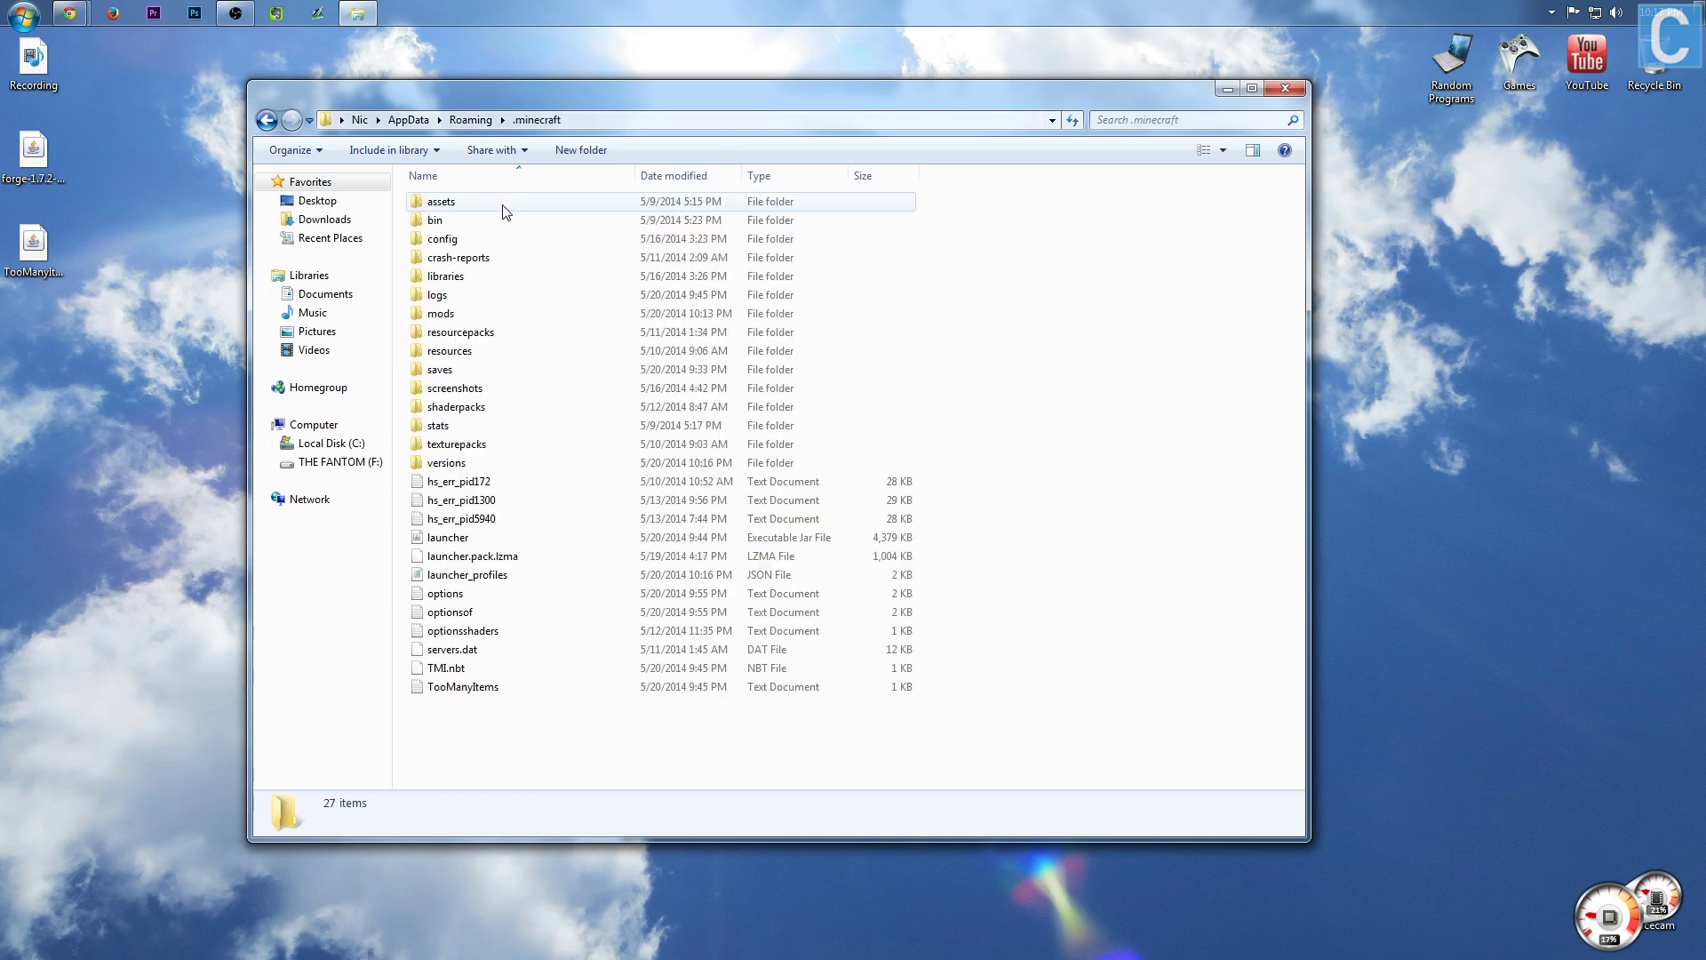
double_click(463, 315)
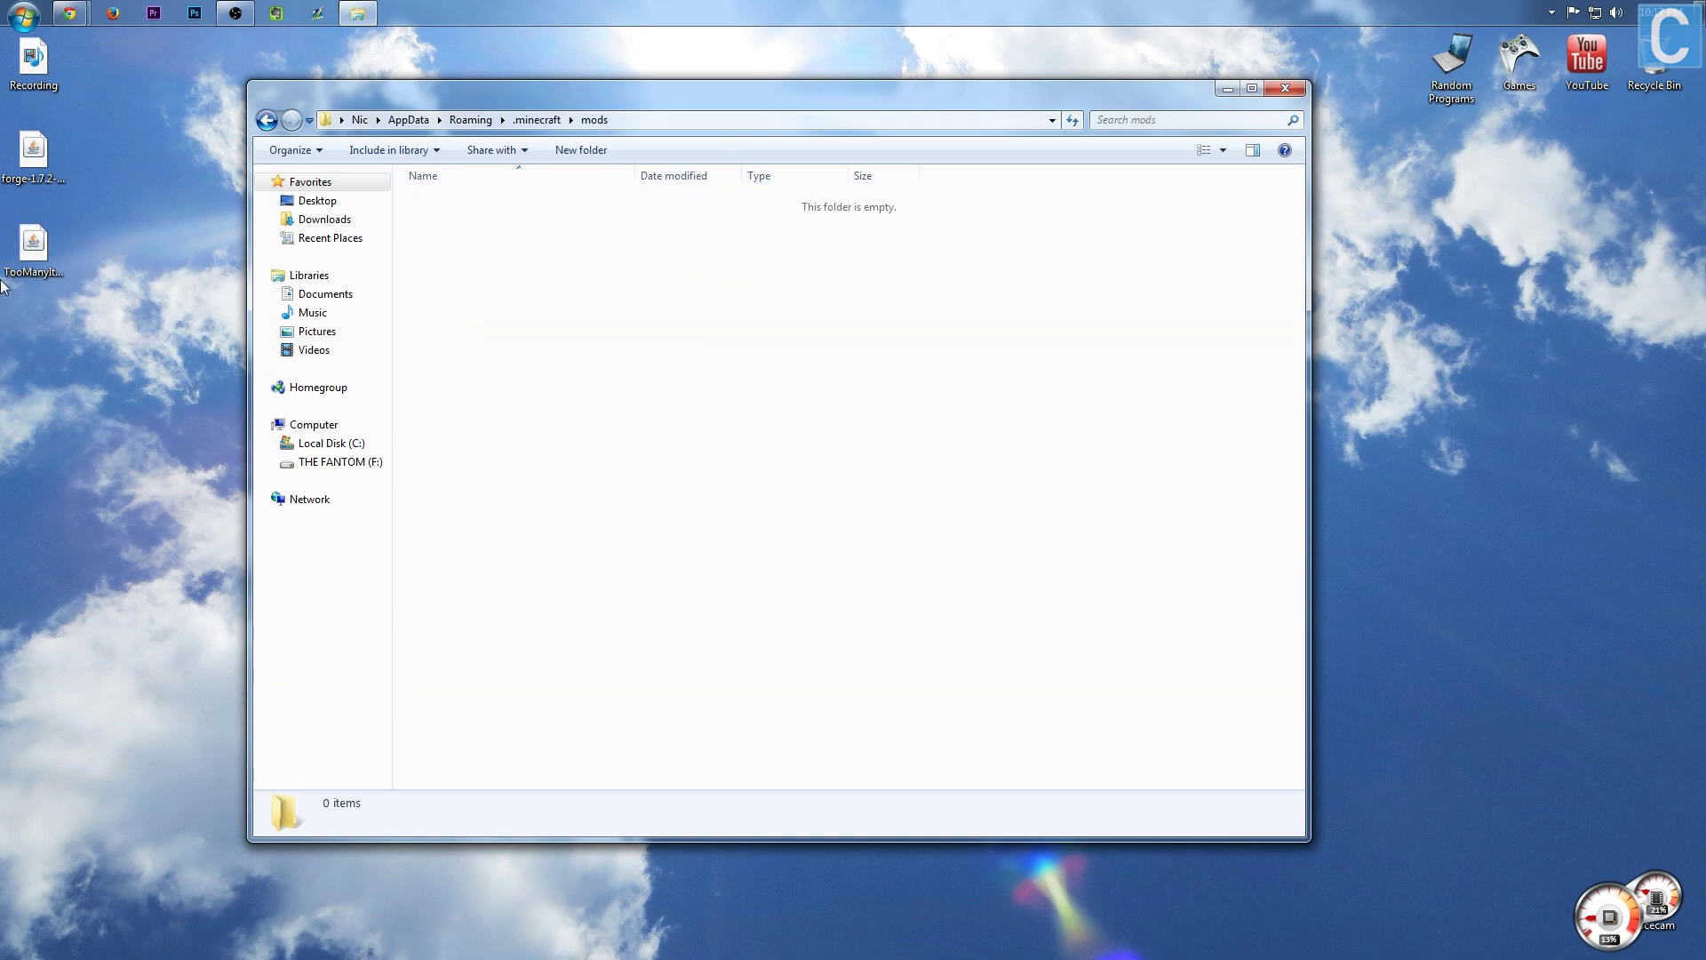
Move the TooManyItems jar from the desktop into the mods folder and close the folder window.
click(32, 242)
drag(45, 242, 591, 342)
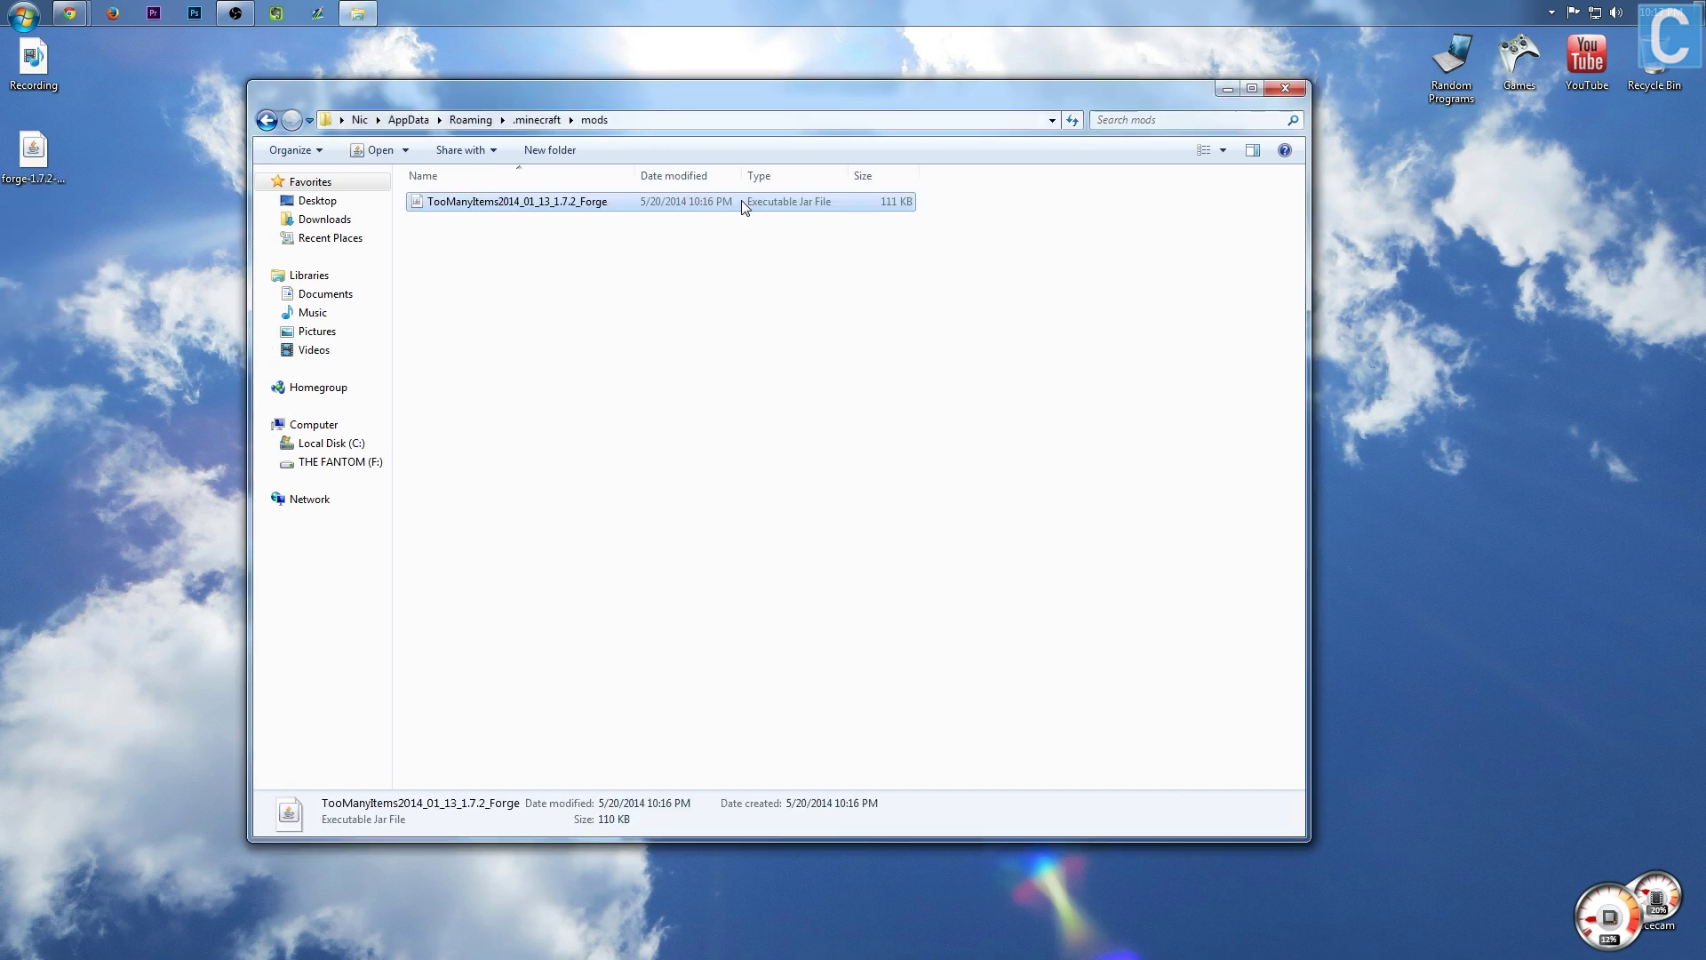
click(1288, 89)
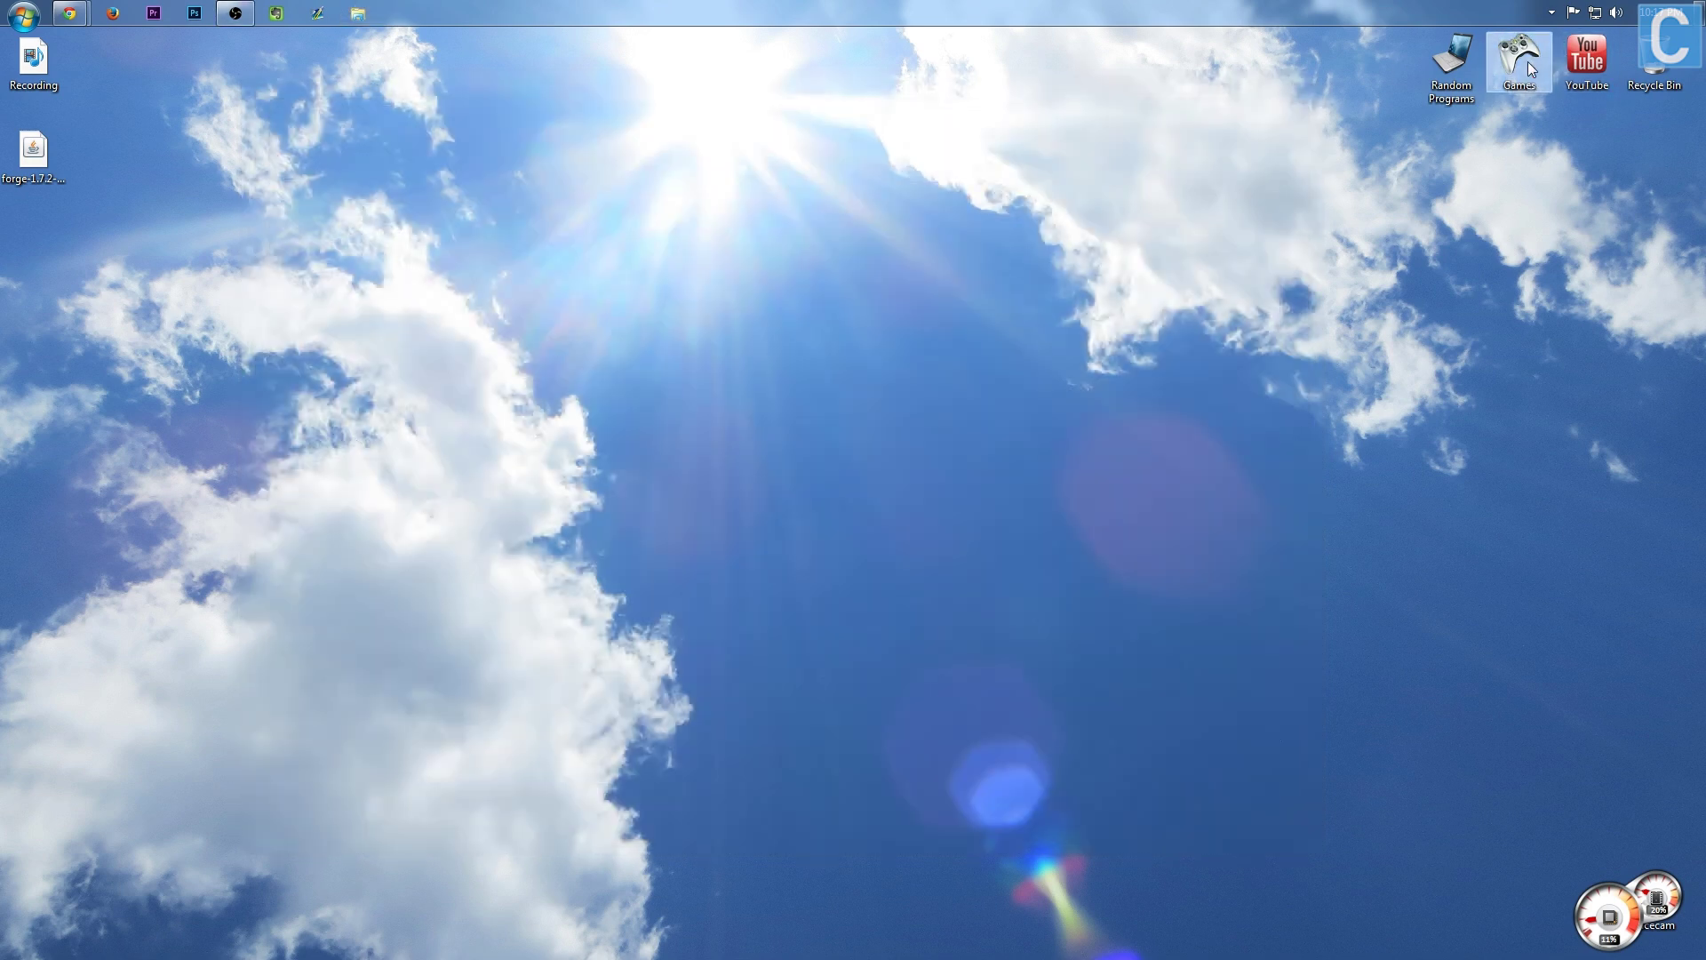
Launch Minecraft from the Minecraft subfolder of the desktop's Games folder and close the folder window.
double_click(1530, 70)
double_click(494, 331)
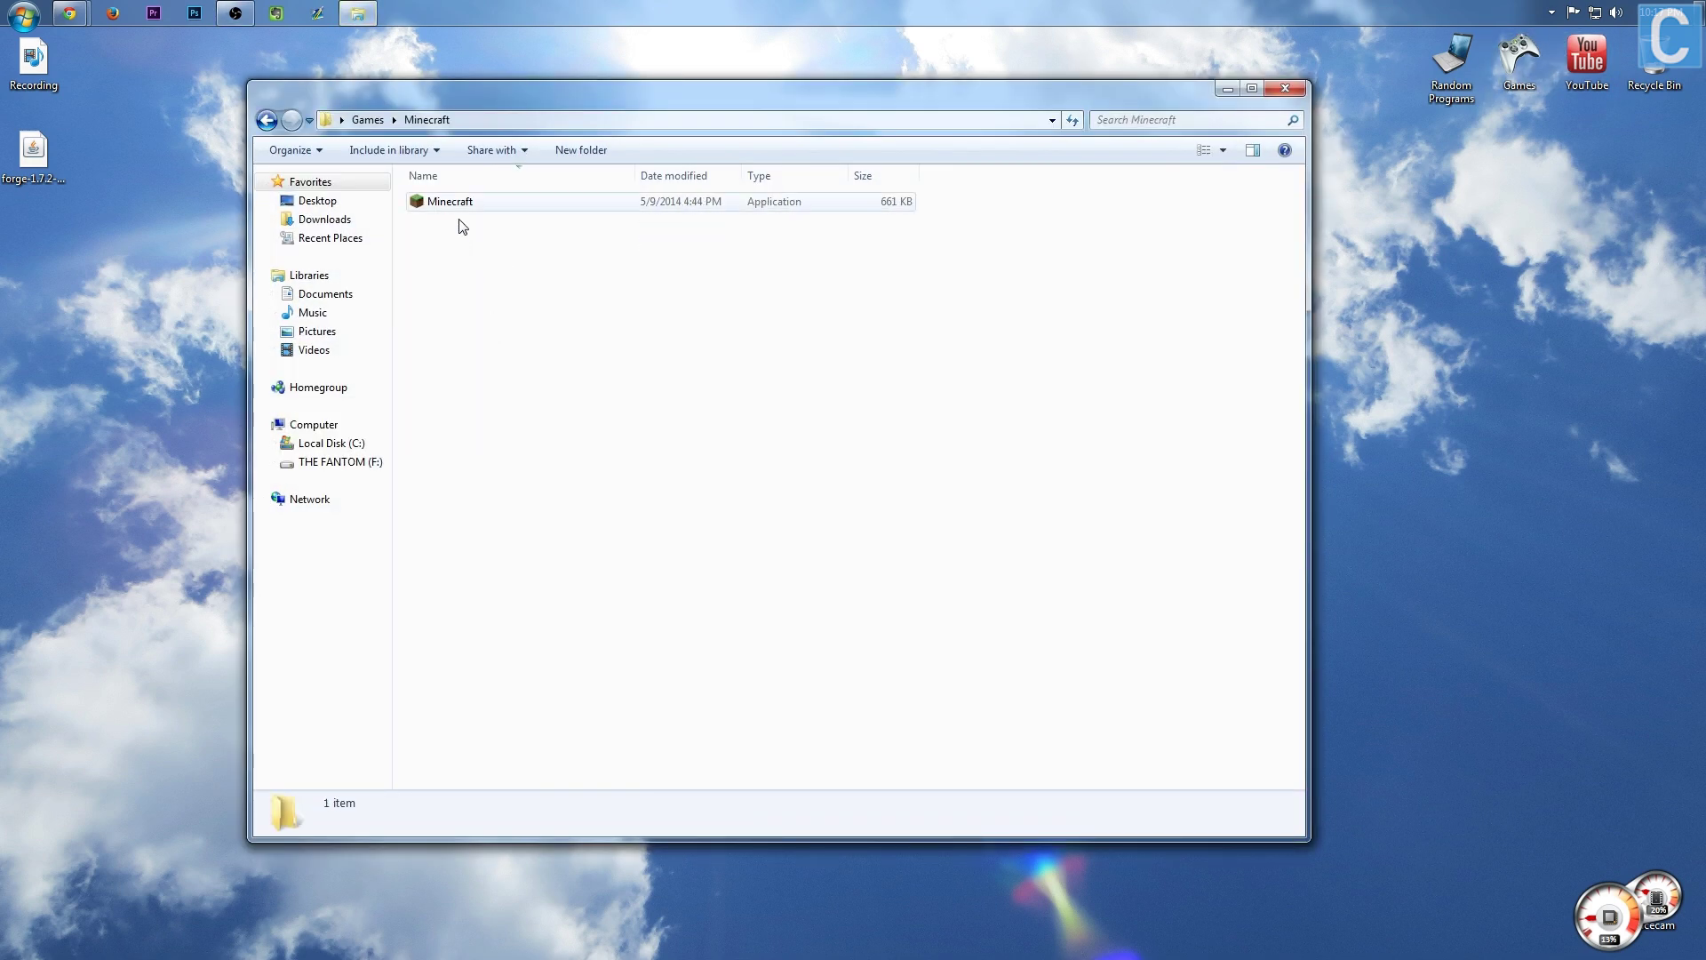
double_click(459, 204)
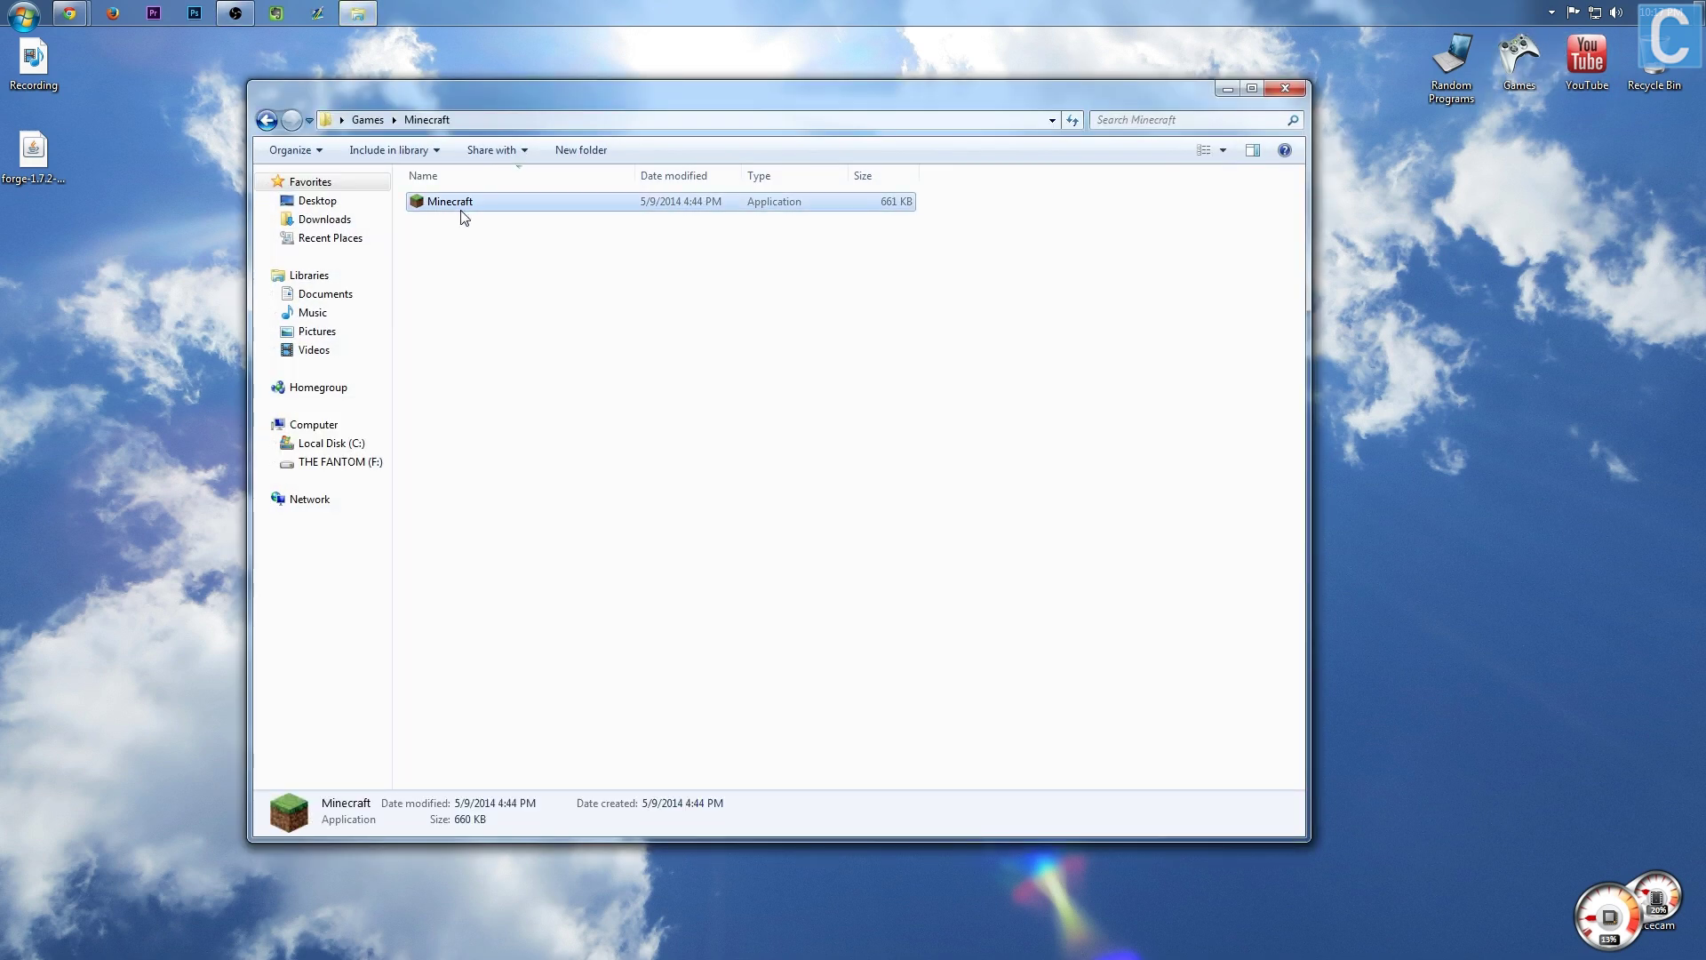
click(1294, 93)
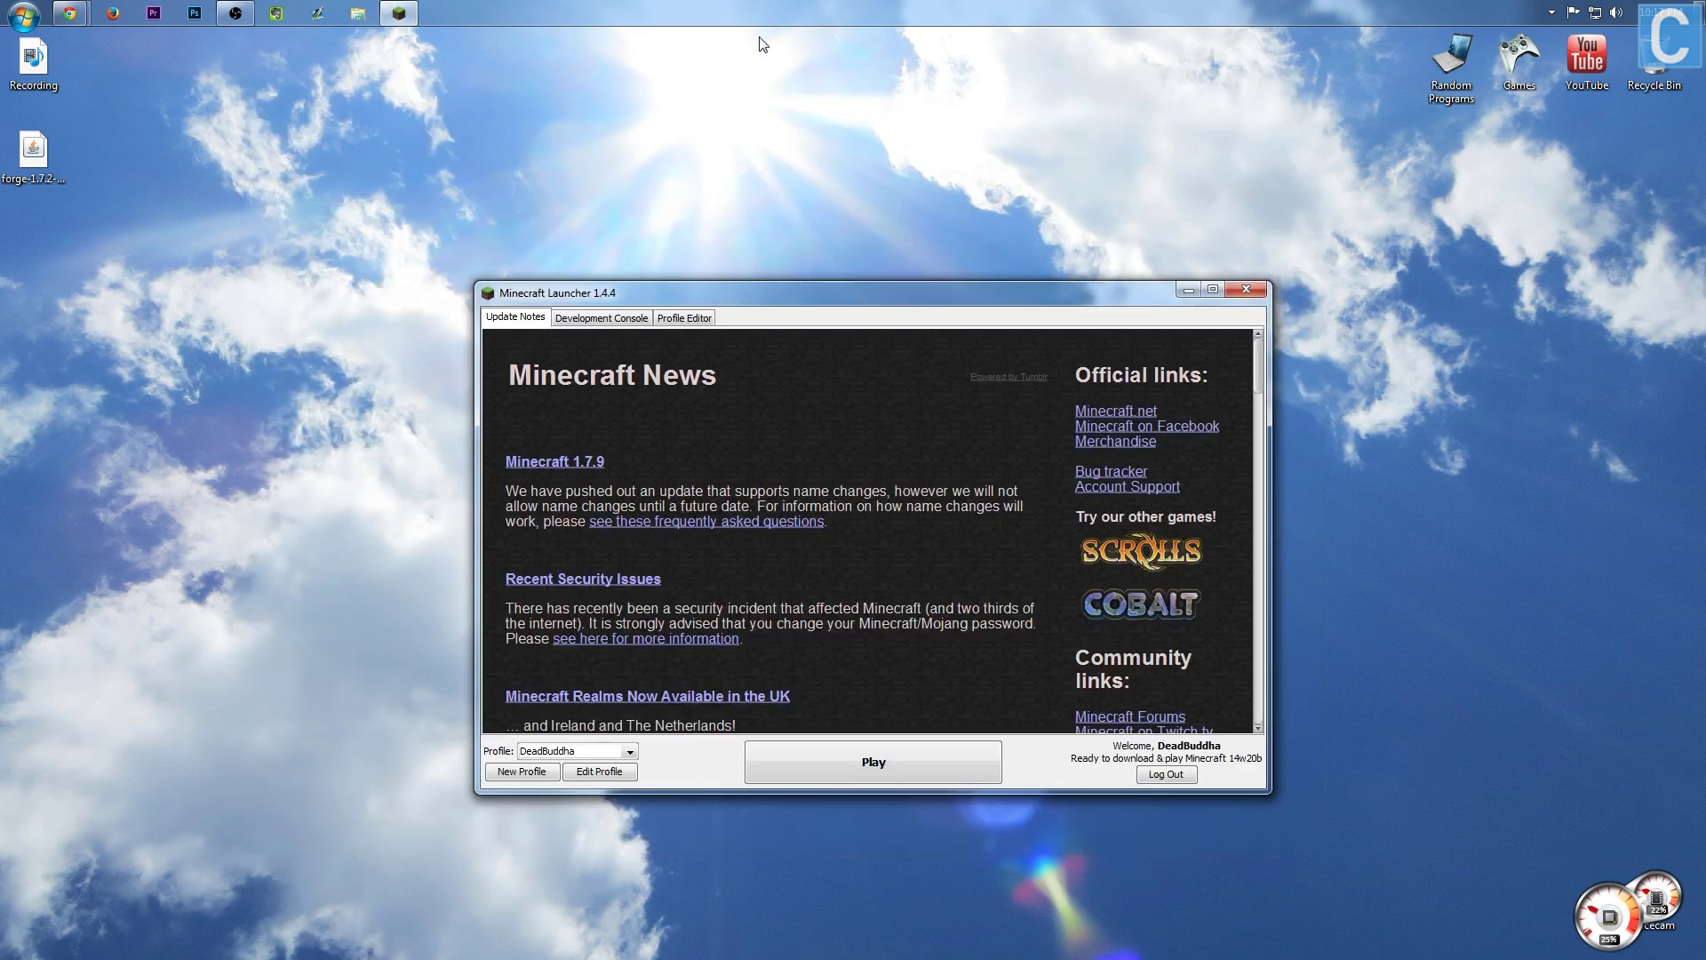
Set the current launcher profile to use version release 1.7.2-Forge10.12.1.1084 and save the profile.
click(600, 772)
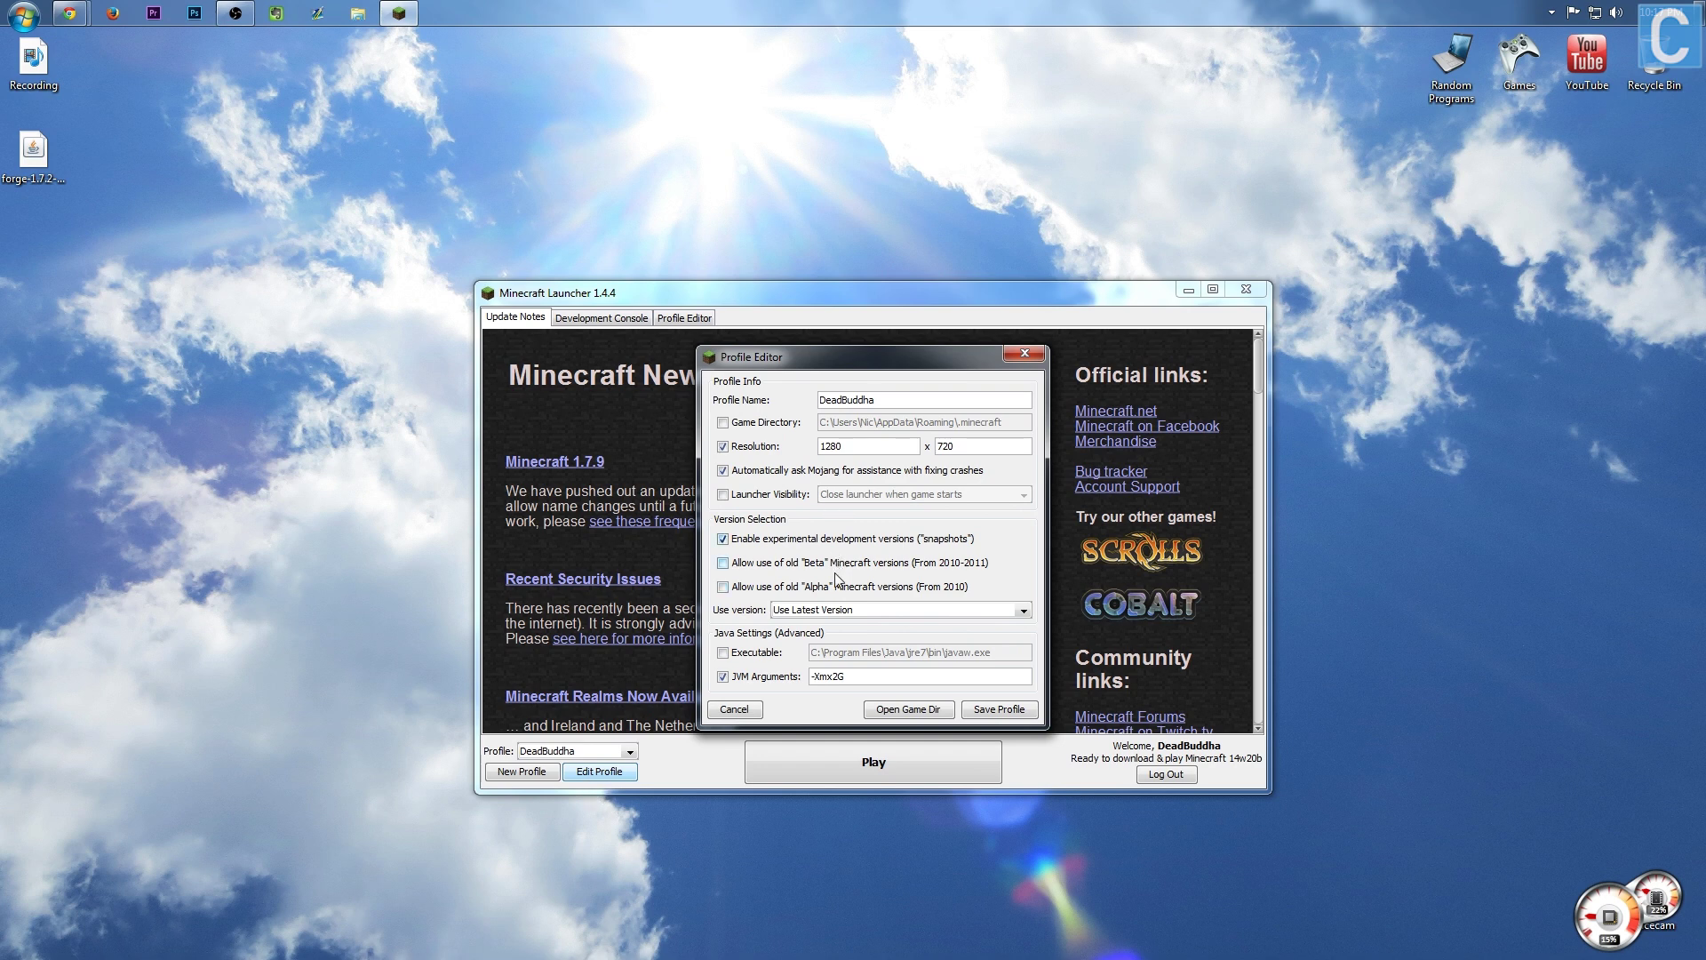
click(822, 611)
scroll(831, 684, down, 10)
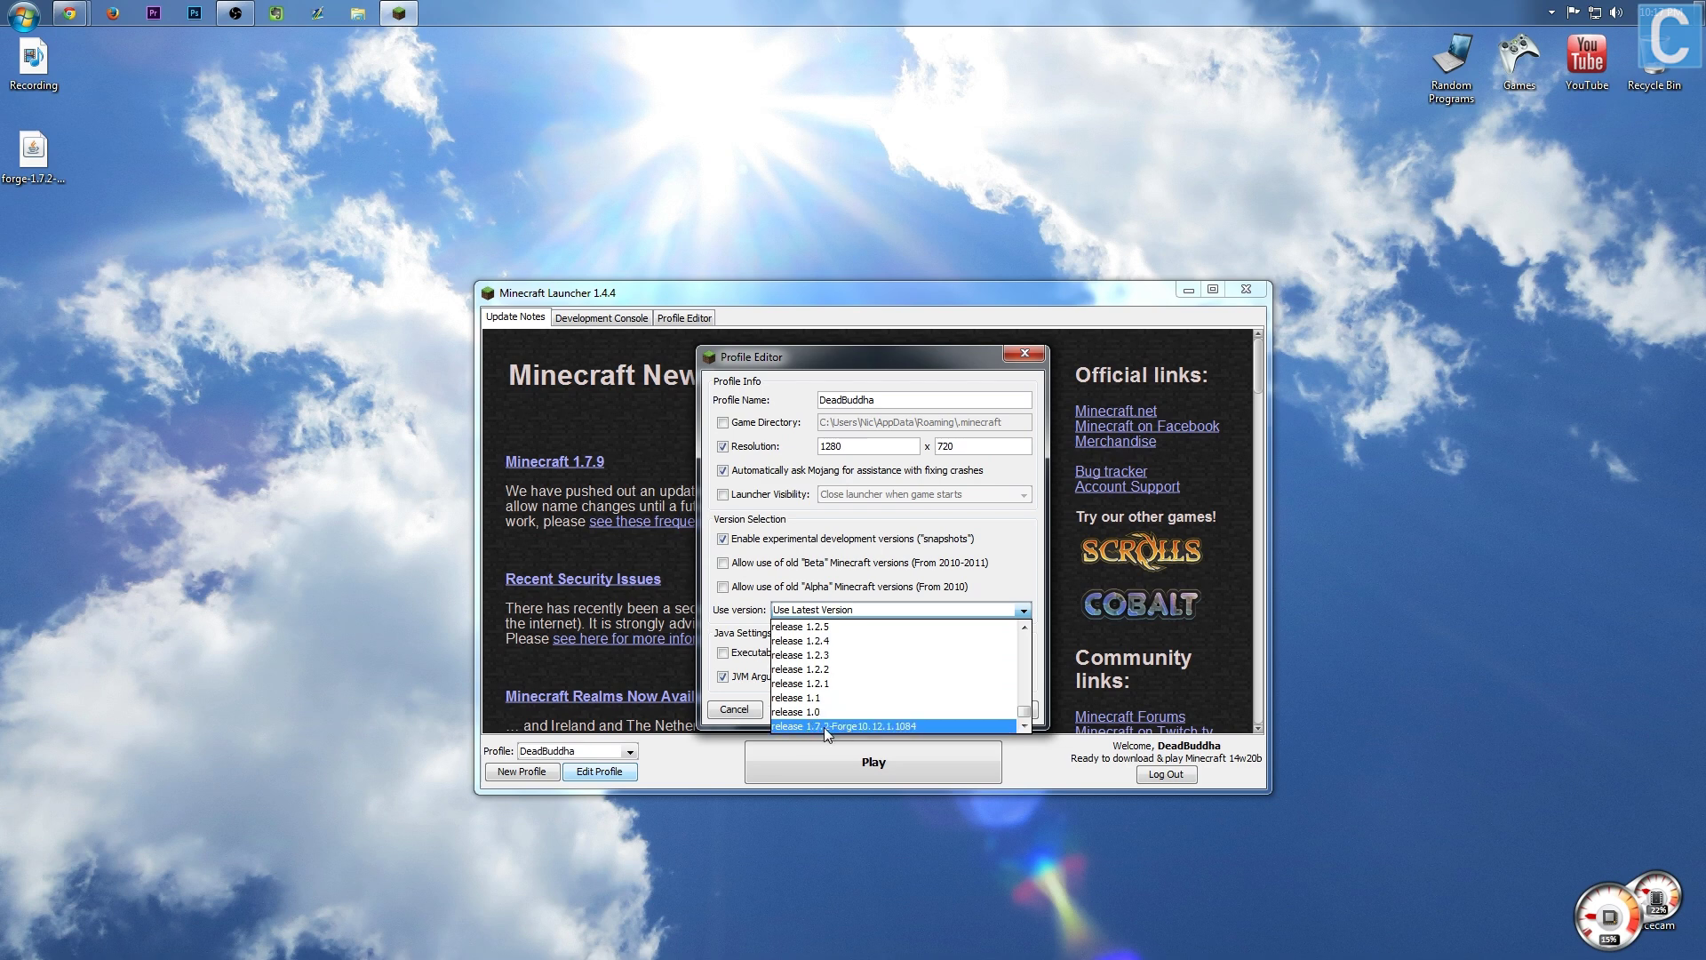
click(833, 729)
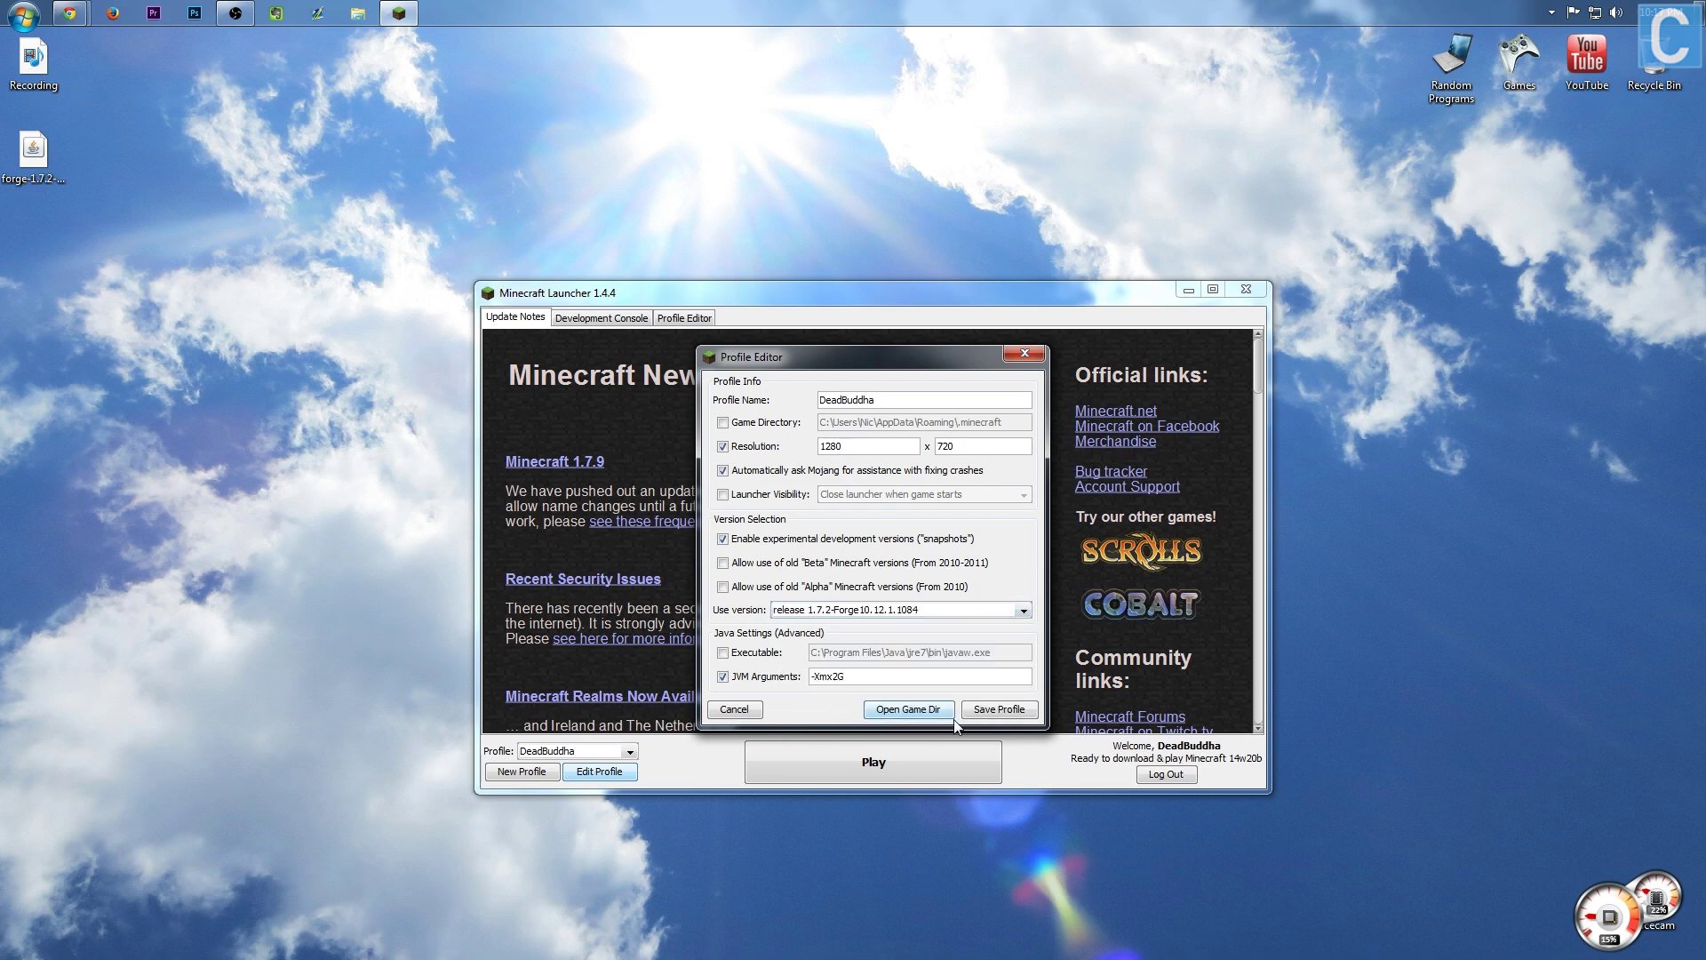
click(984, 710)
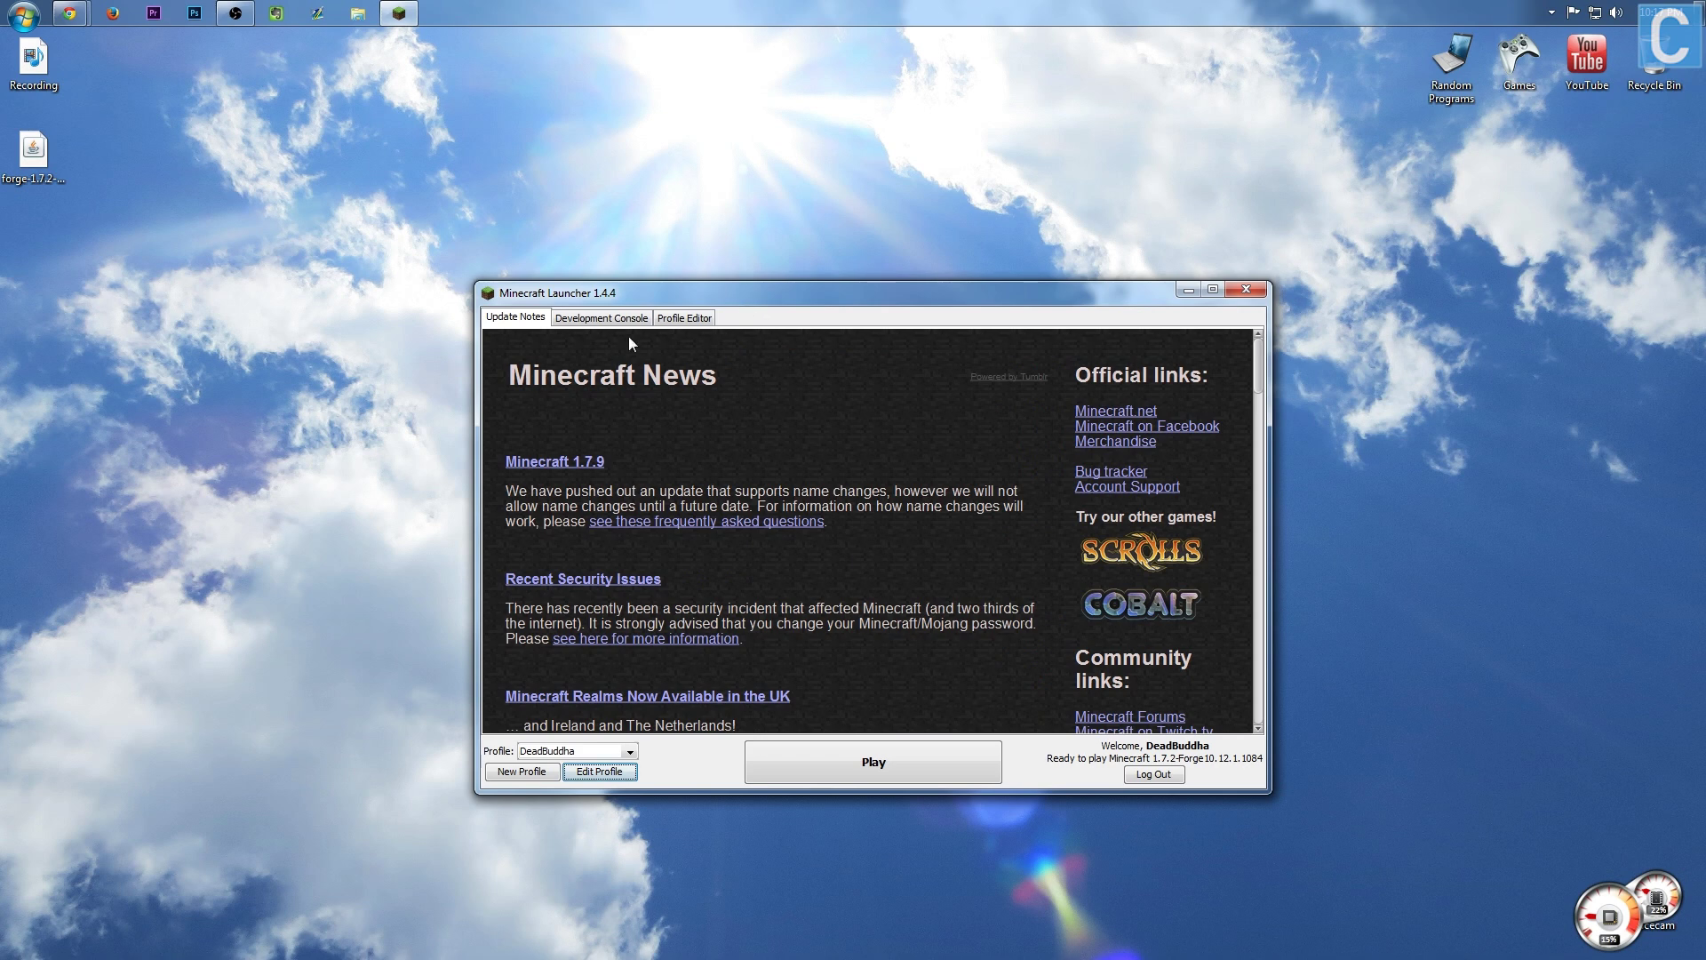
Delete the extra Forge profile from the launcher's profile list and return to the update notes.
click(697, 319)
right_click(557, 375)
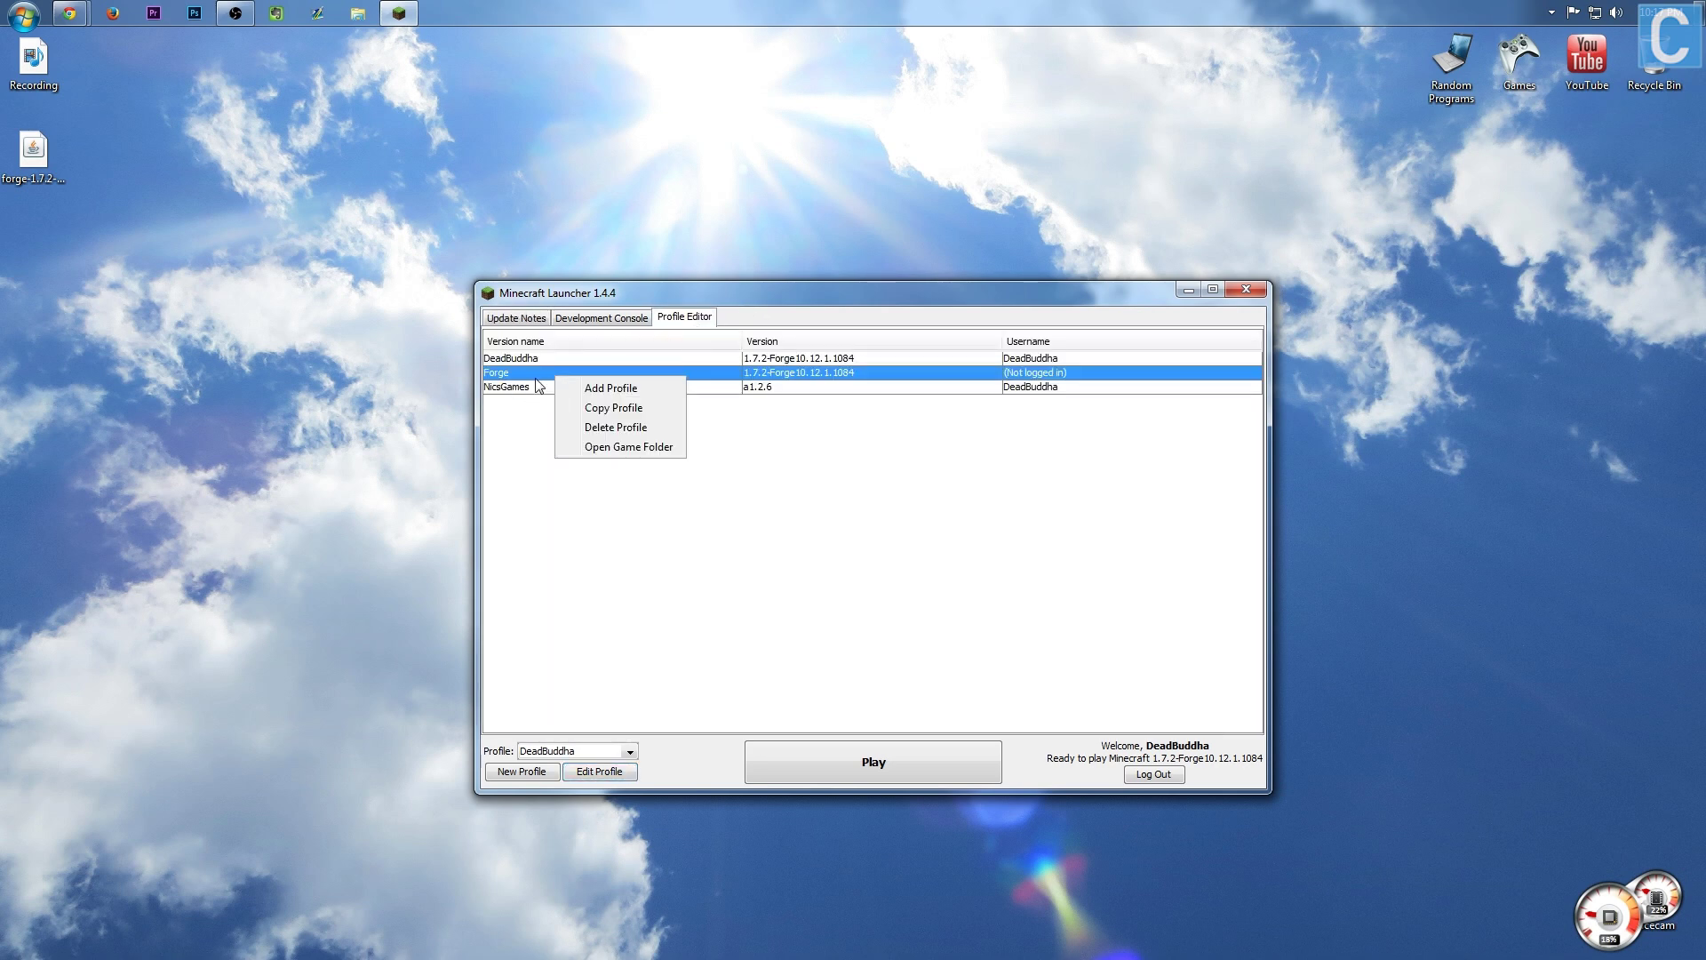
click(655, 428)
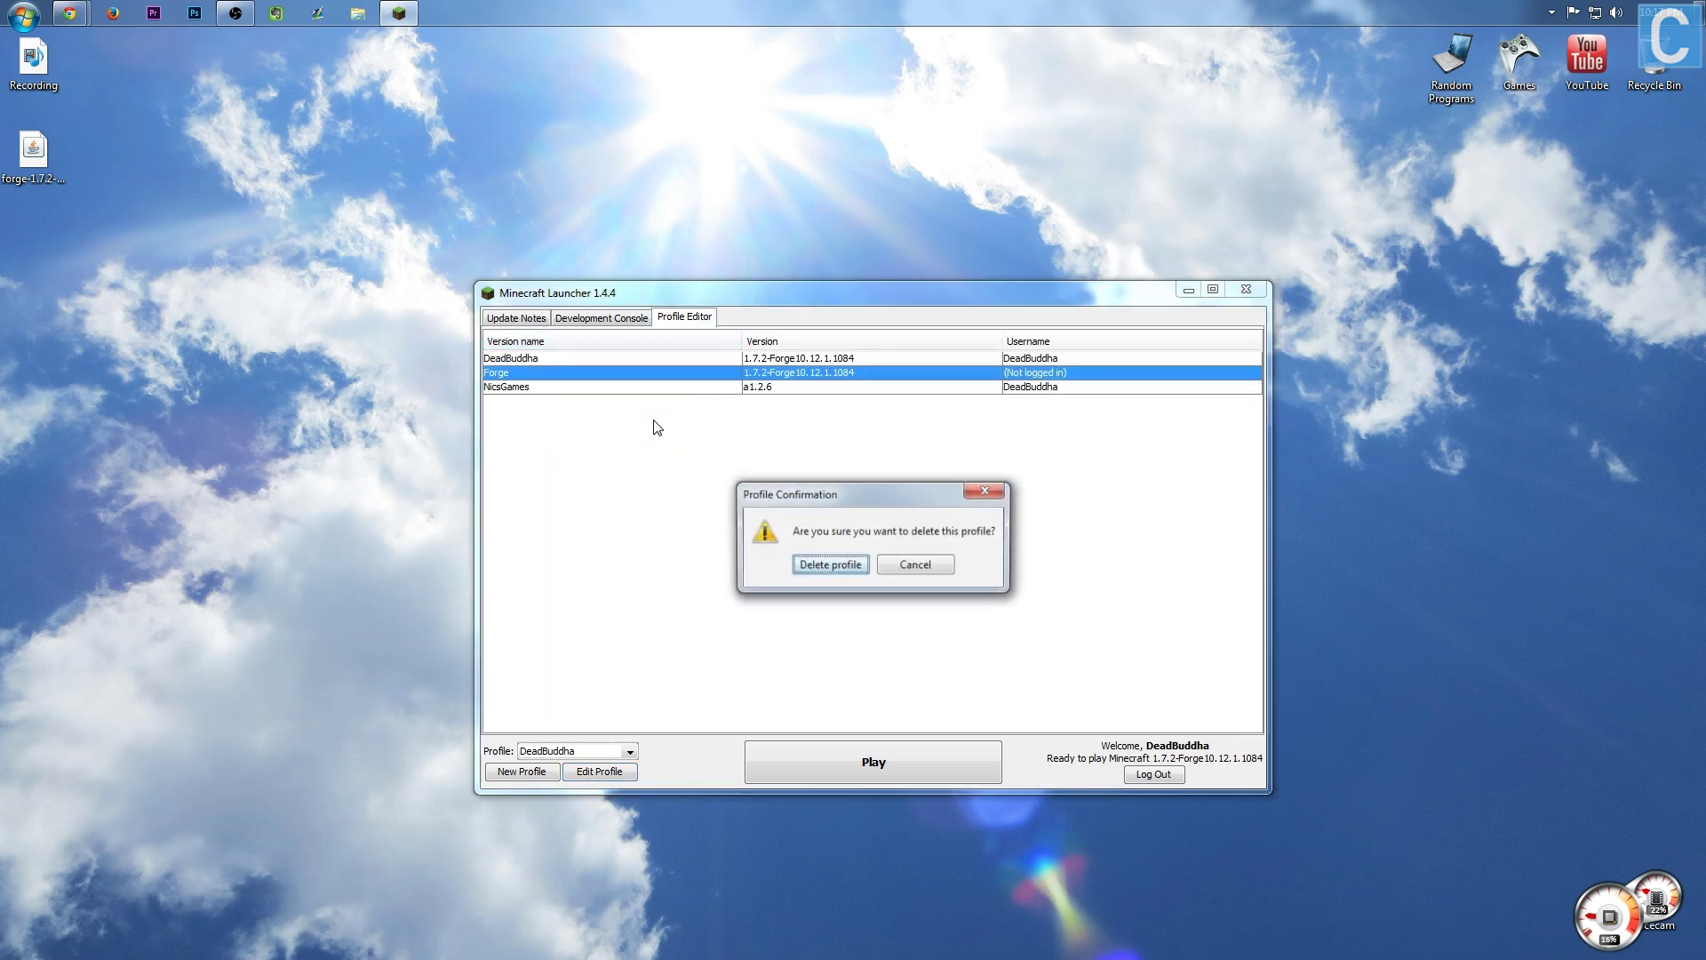
key(Return)
click(512, 320)
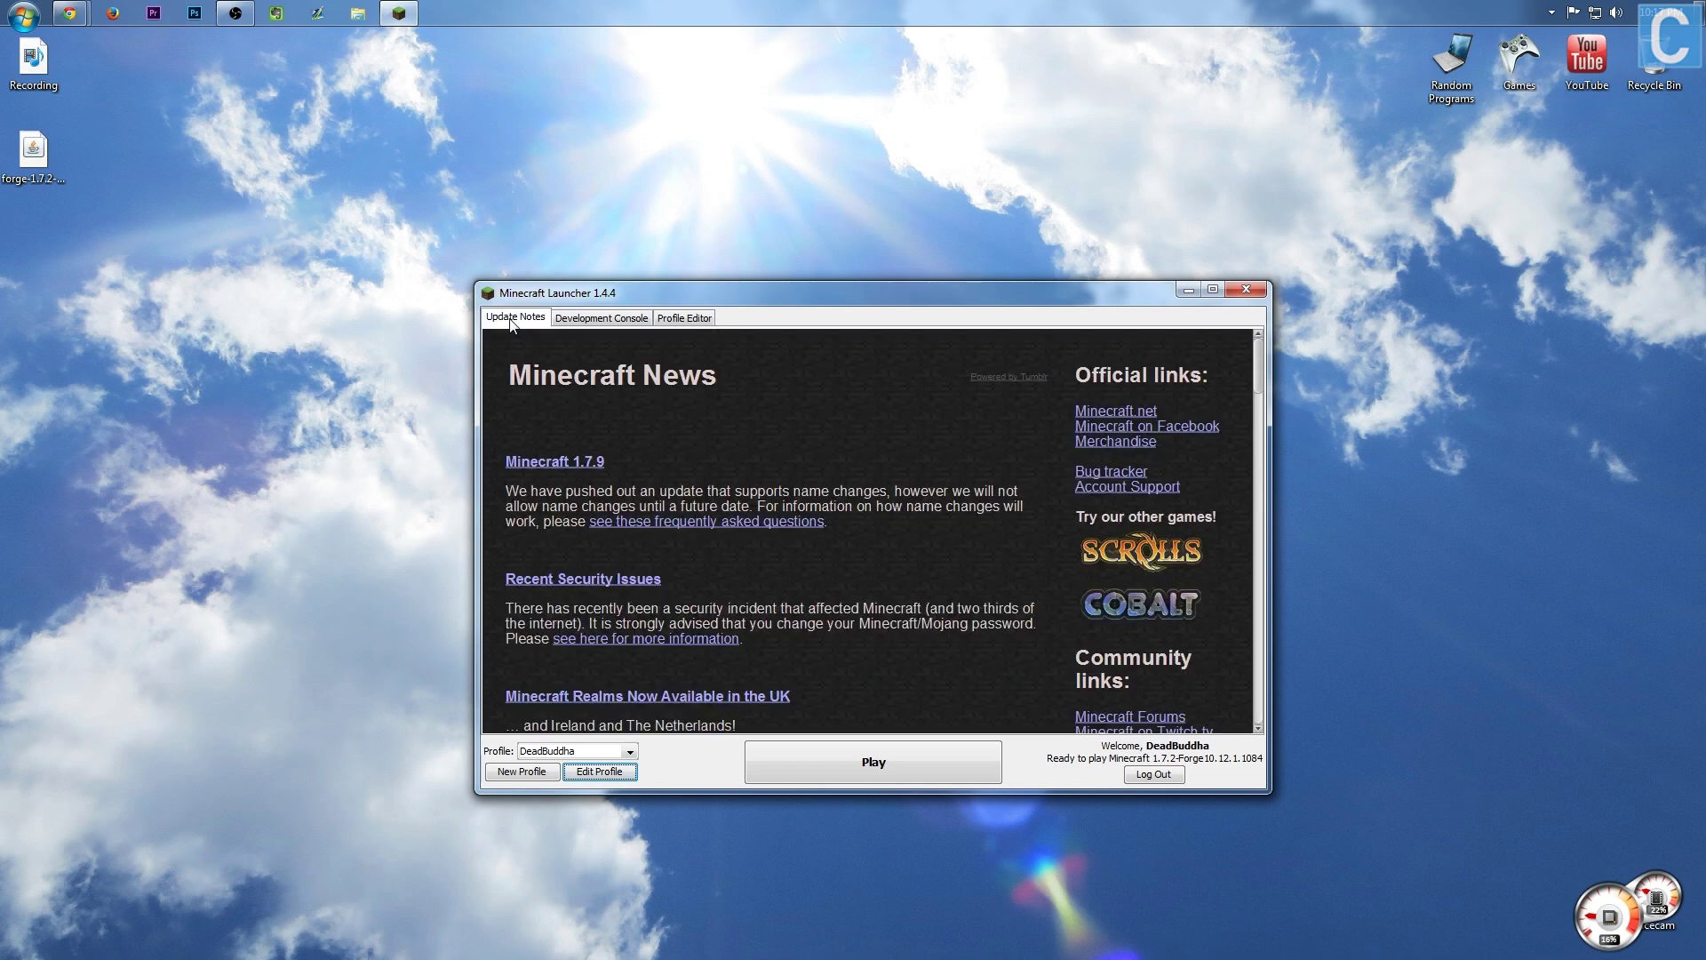
Start the game, view the TooManyItems entry in the mod list and return to the title screen.
click(845, 745)
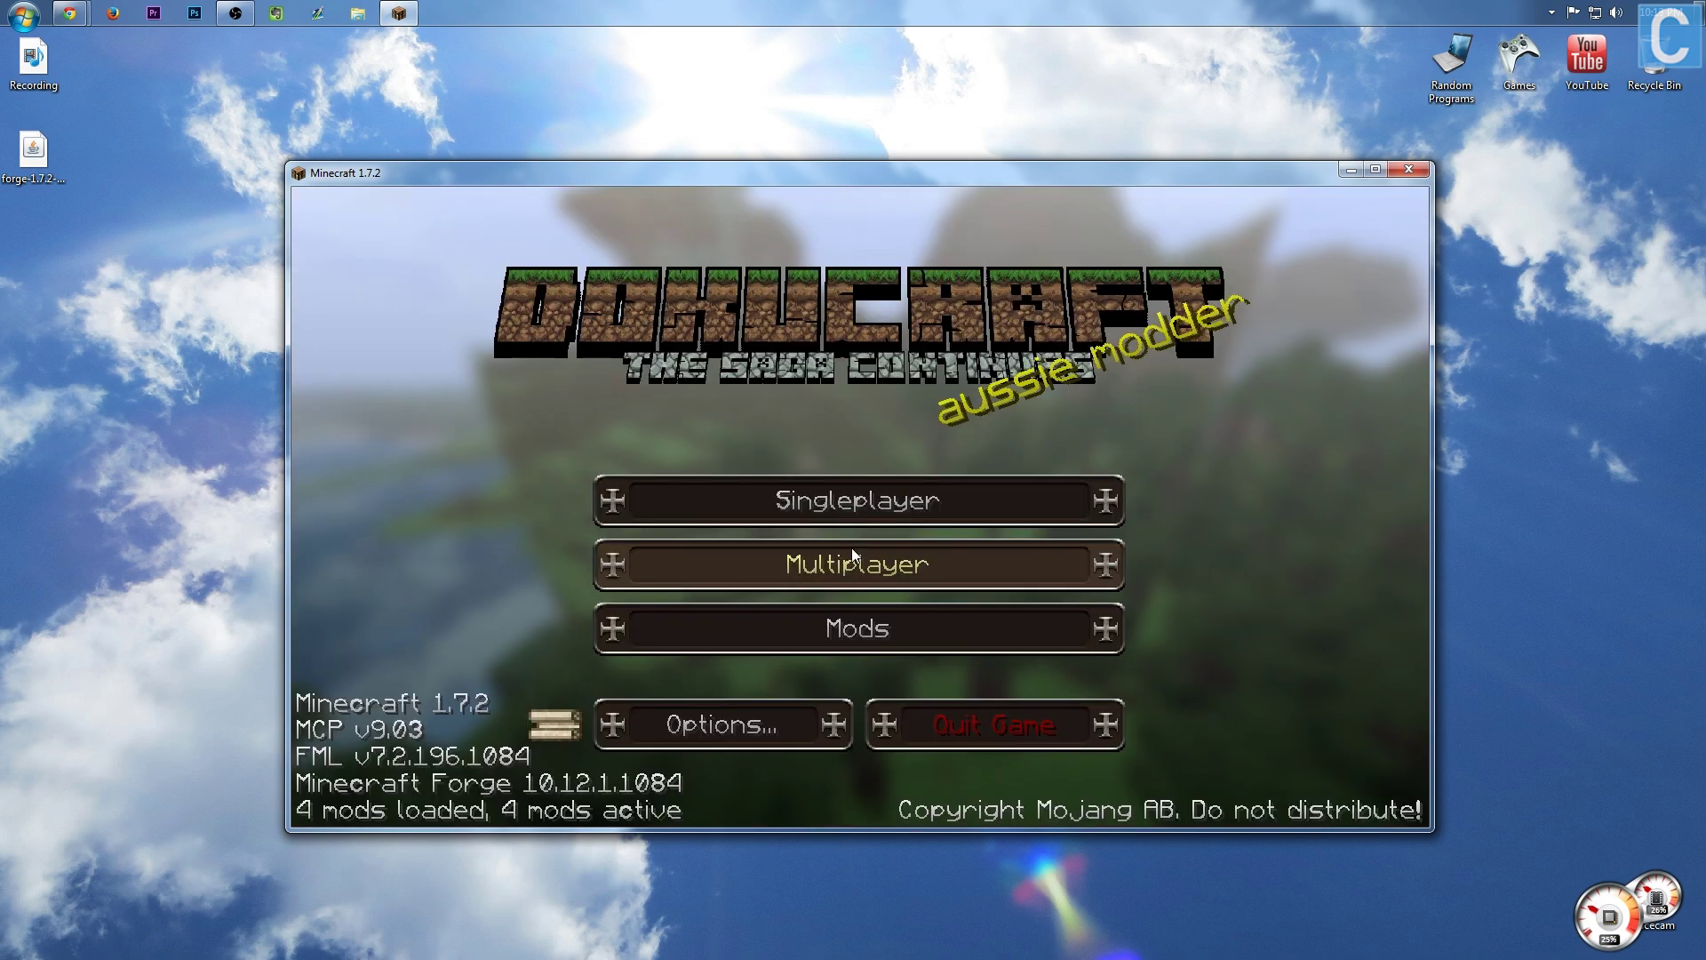
click(966, 627)
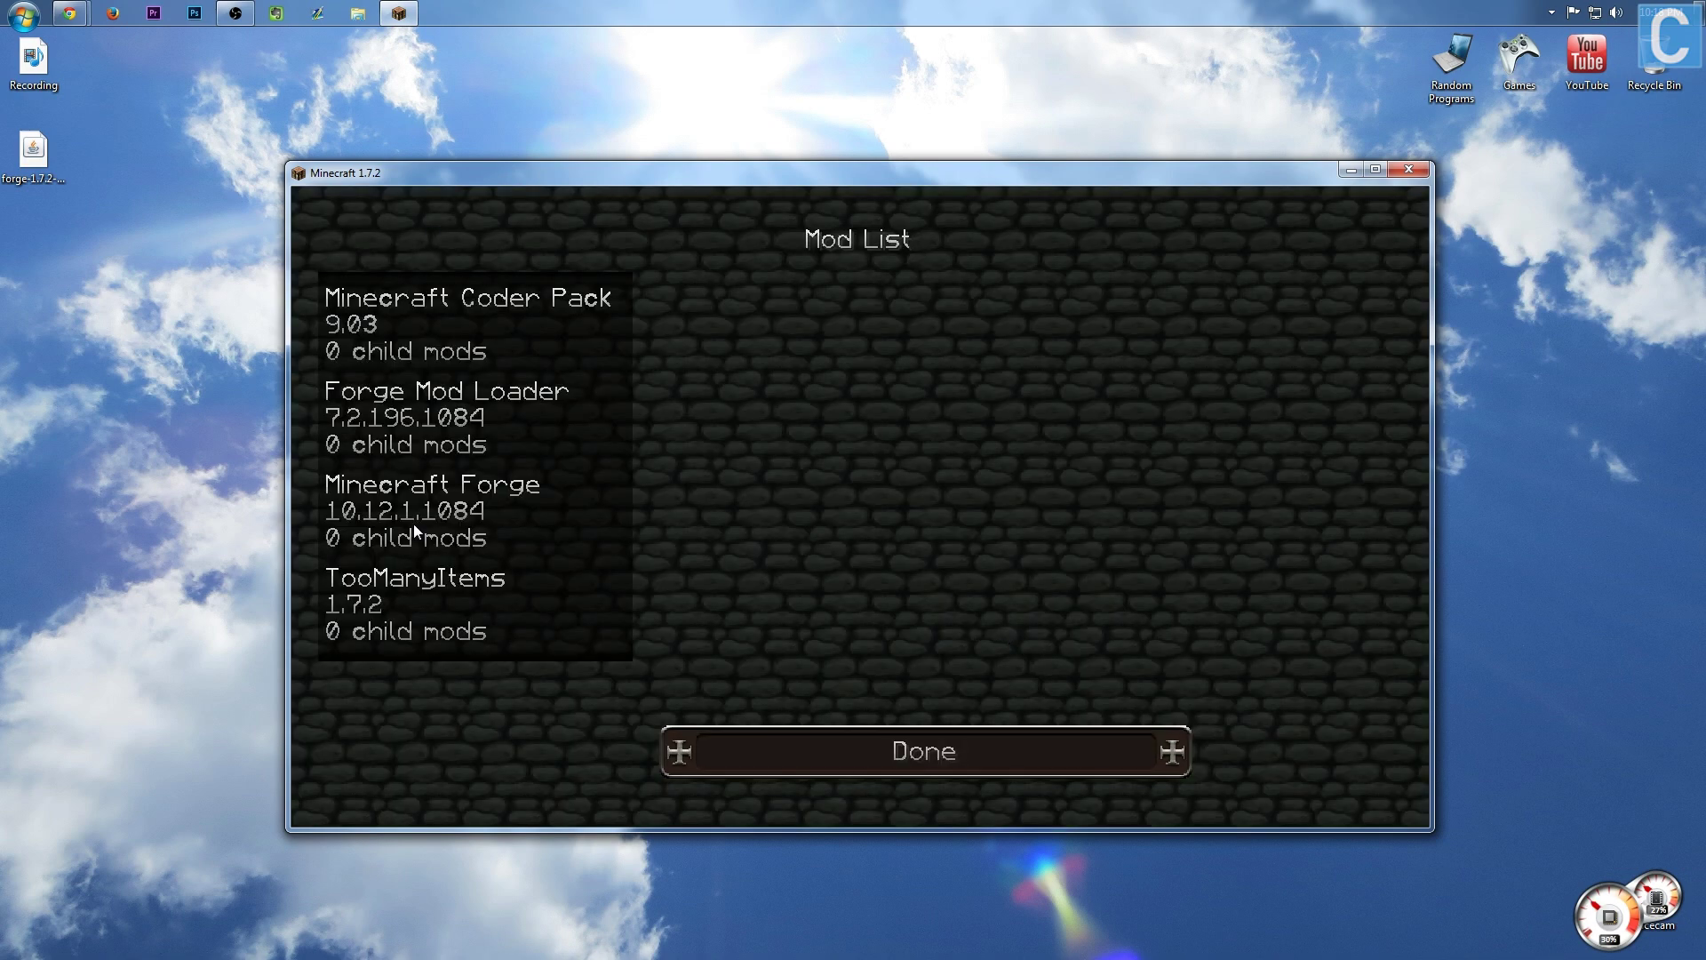
click(434, 597)
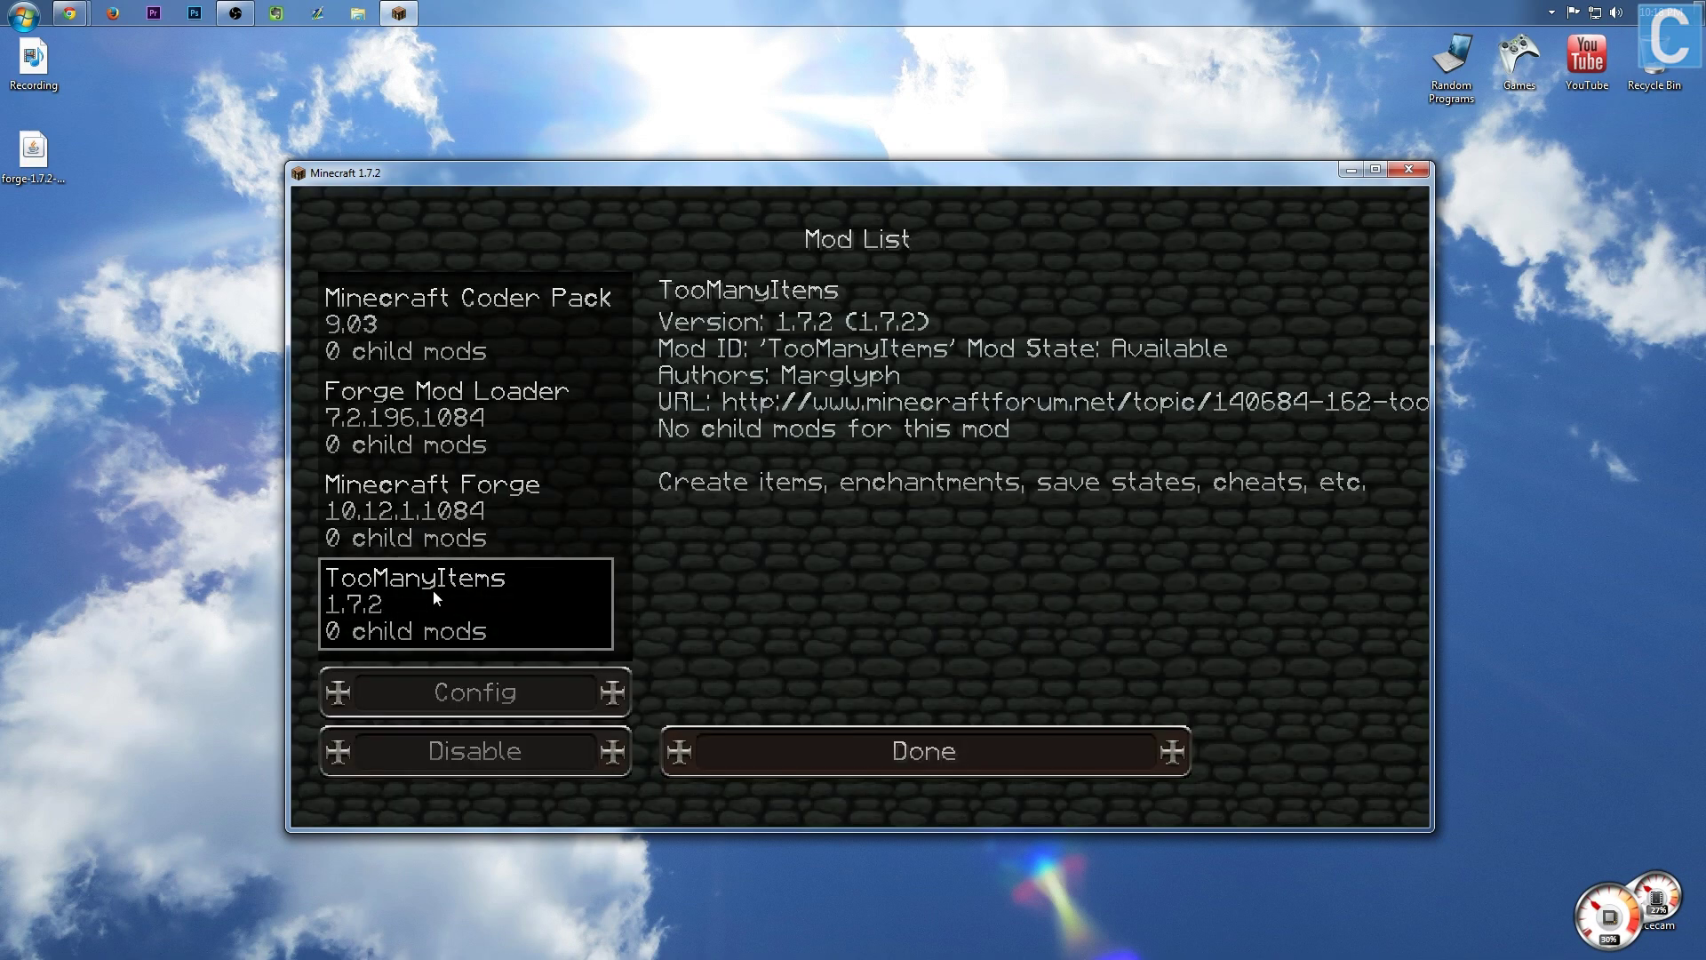
click(857, 750)
Load the single-player world CTV Craft, check the inventory for the TooManyItems interface and close the inventory.
click(848, 502)
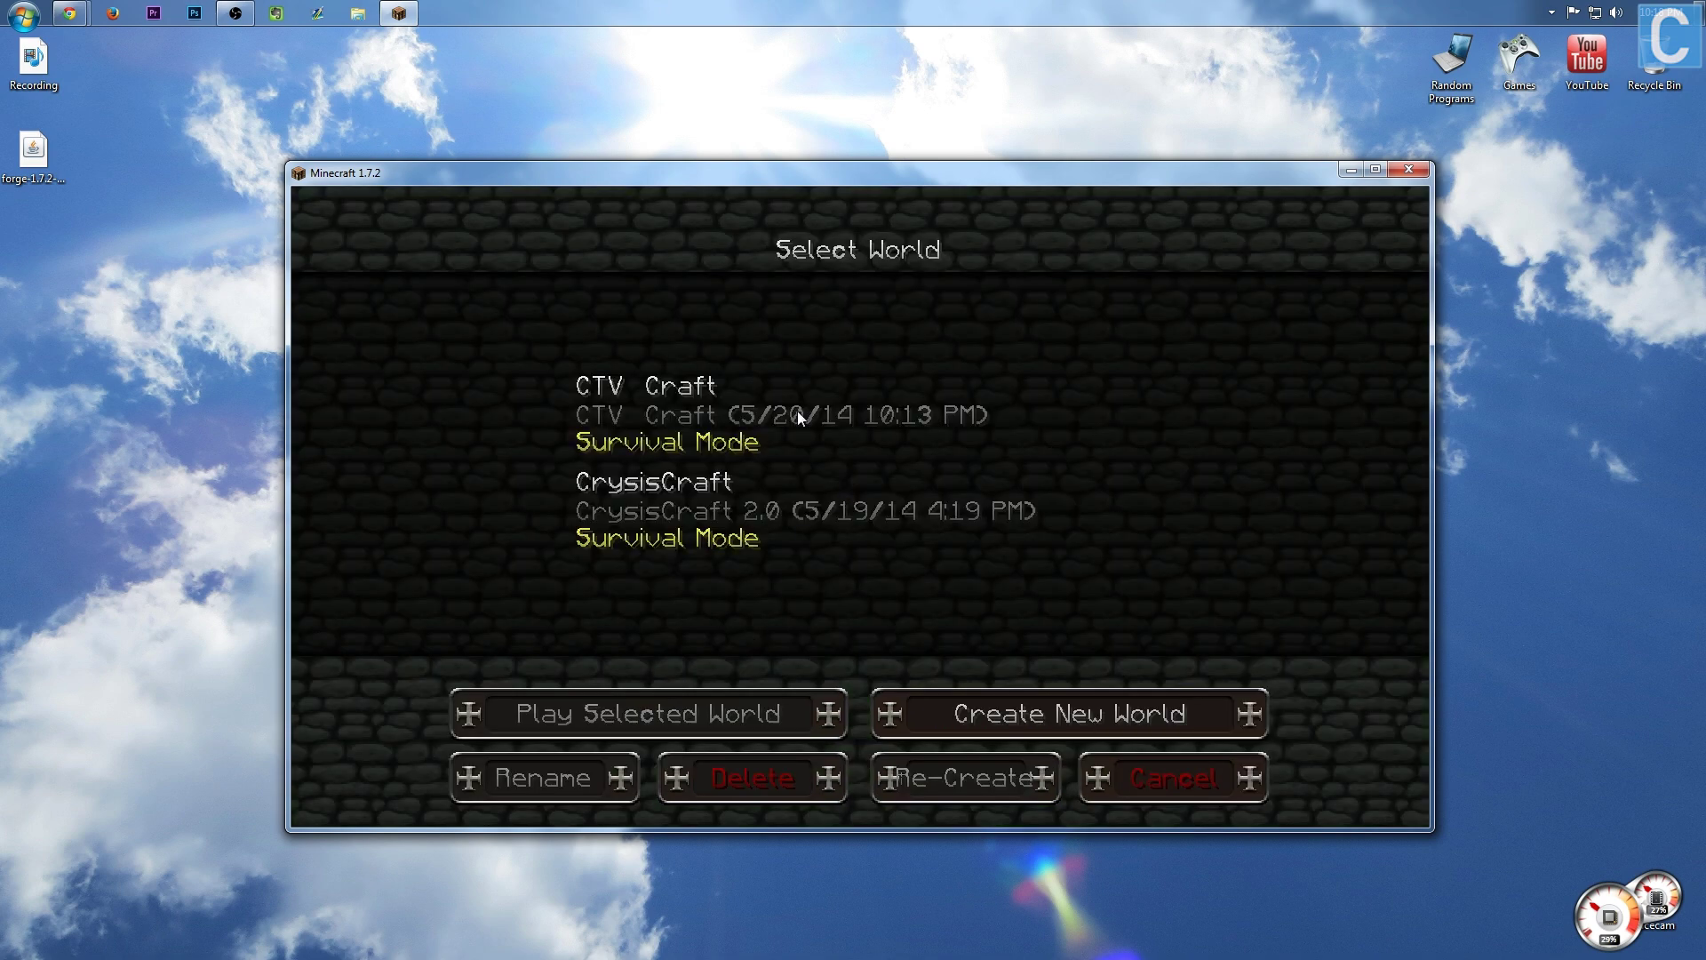
double_click(693, 428)
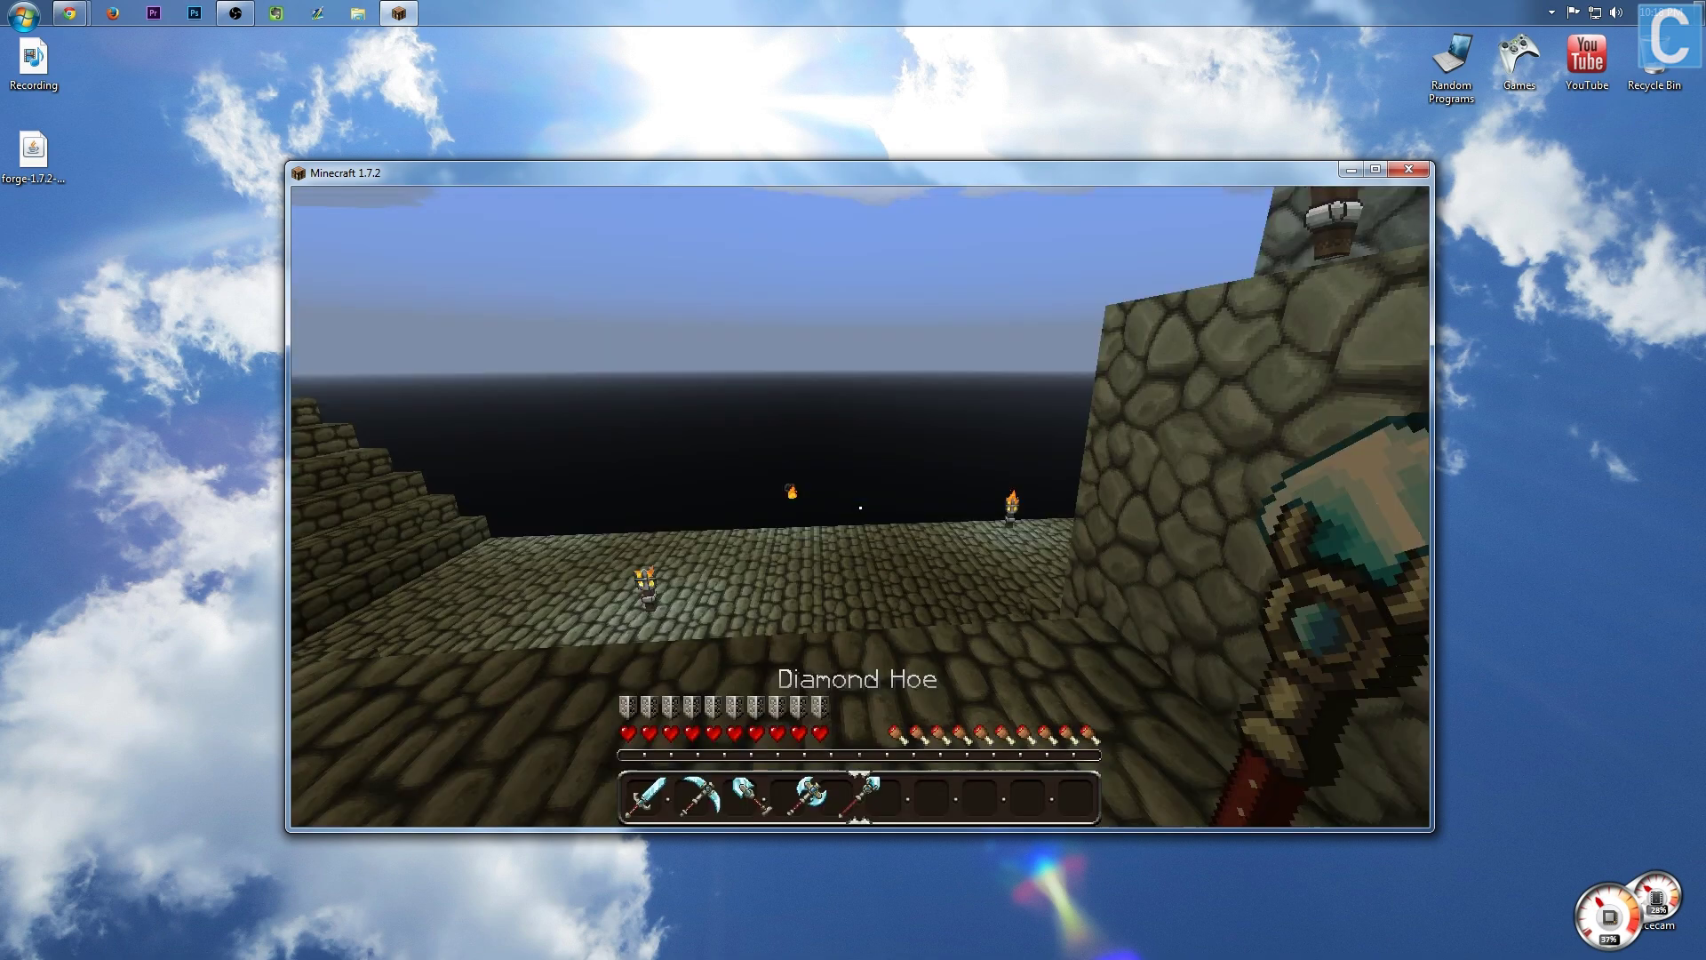
key(e)
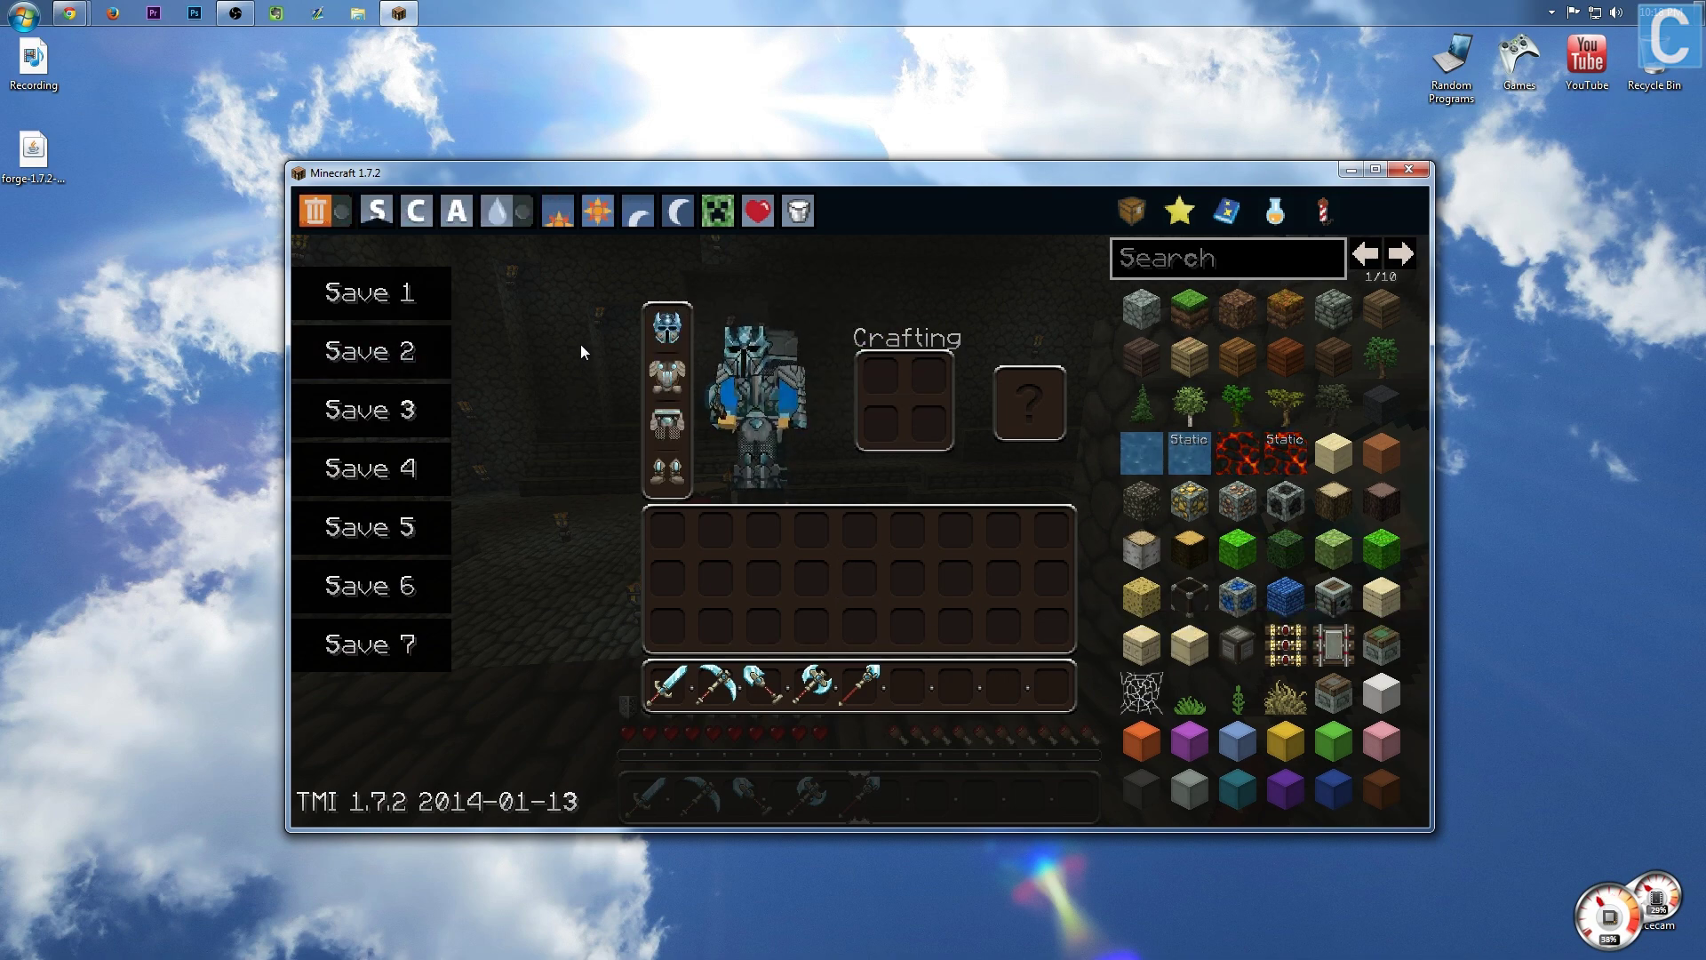
key(e)
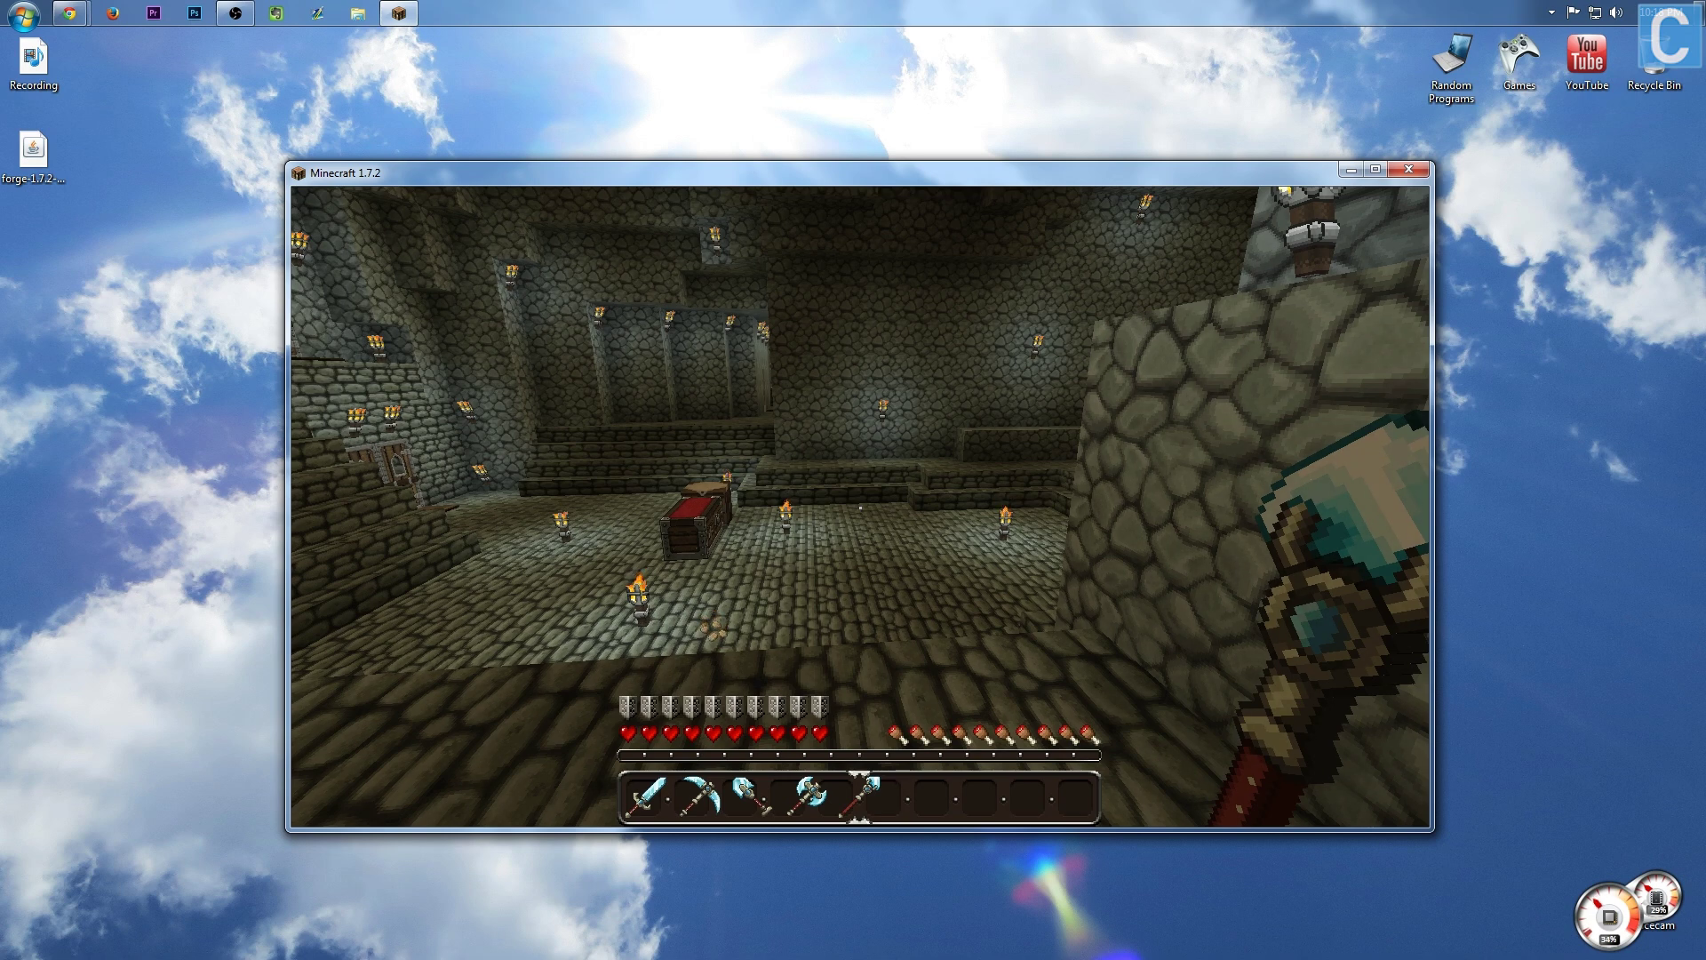